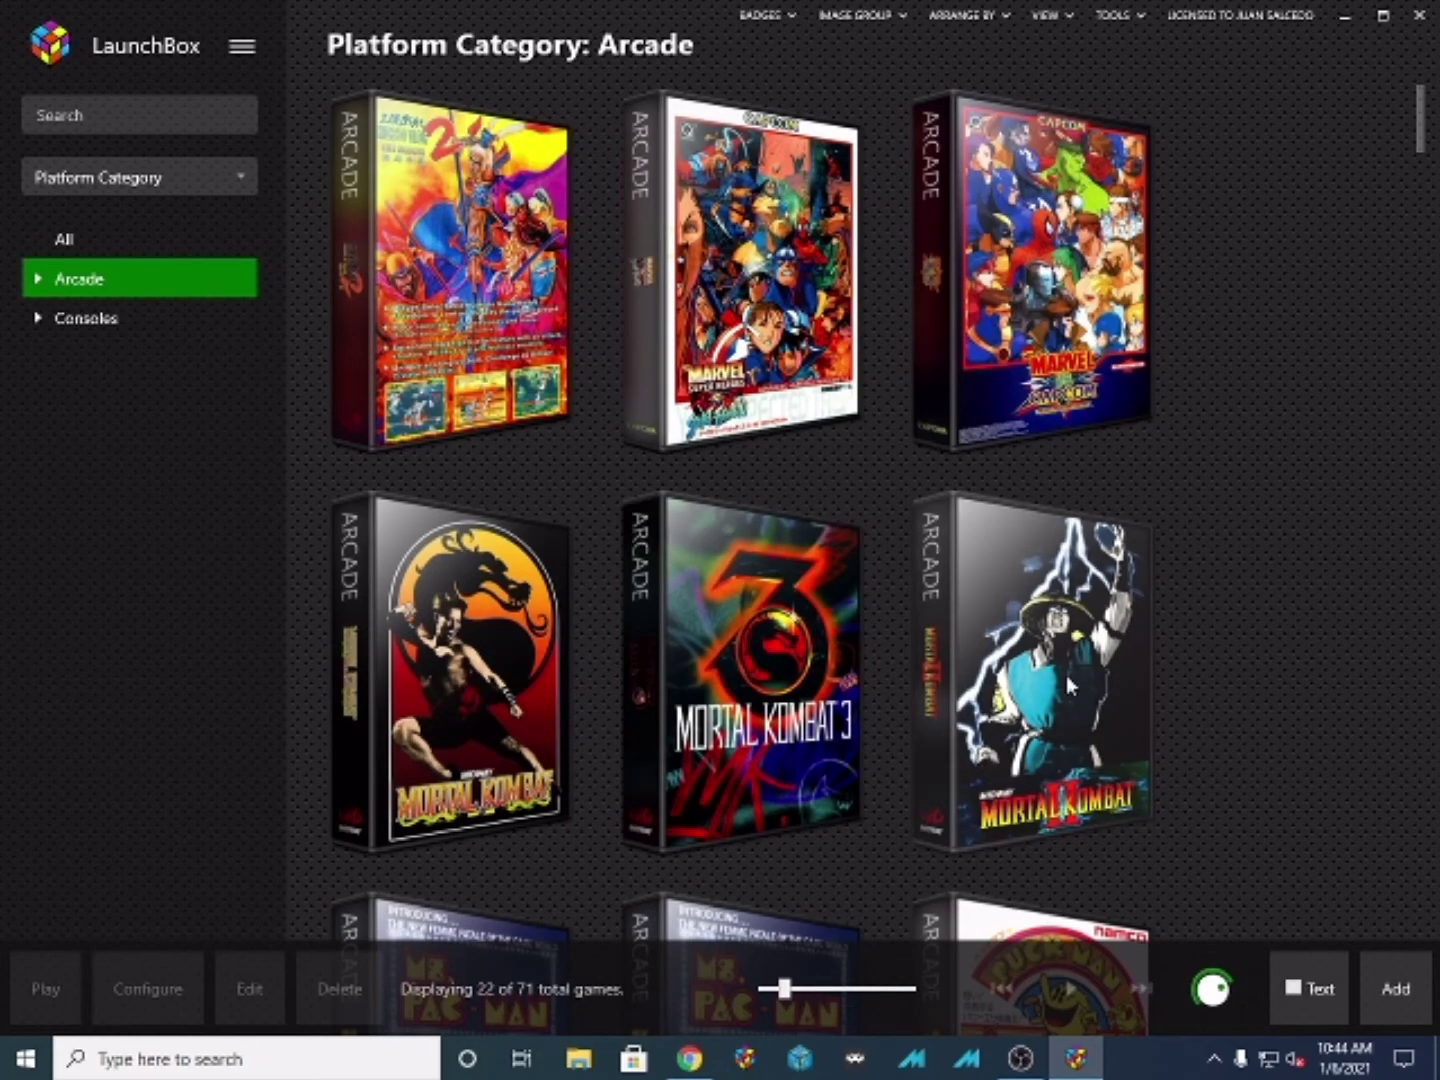
- Launch Mortal Kombat 3 from the Arcade games to test it, and exit the game
{"action": "double_click", "coordinate": [780, 690]}
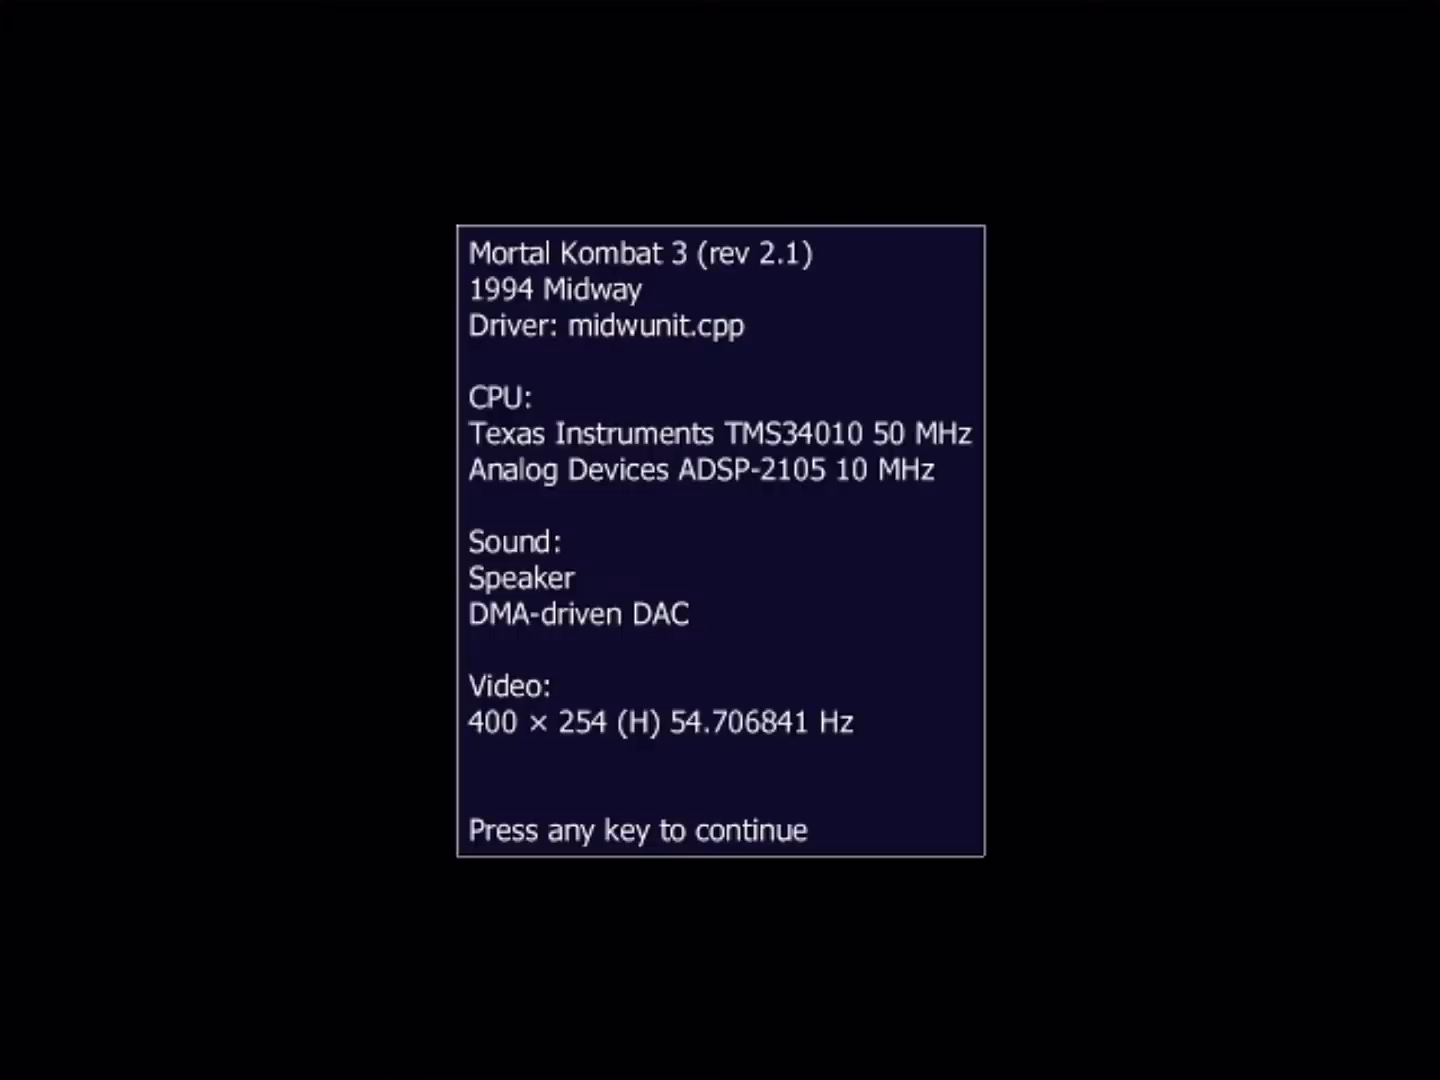
{"action": "key", "text": "Return"}
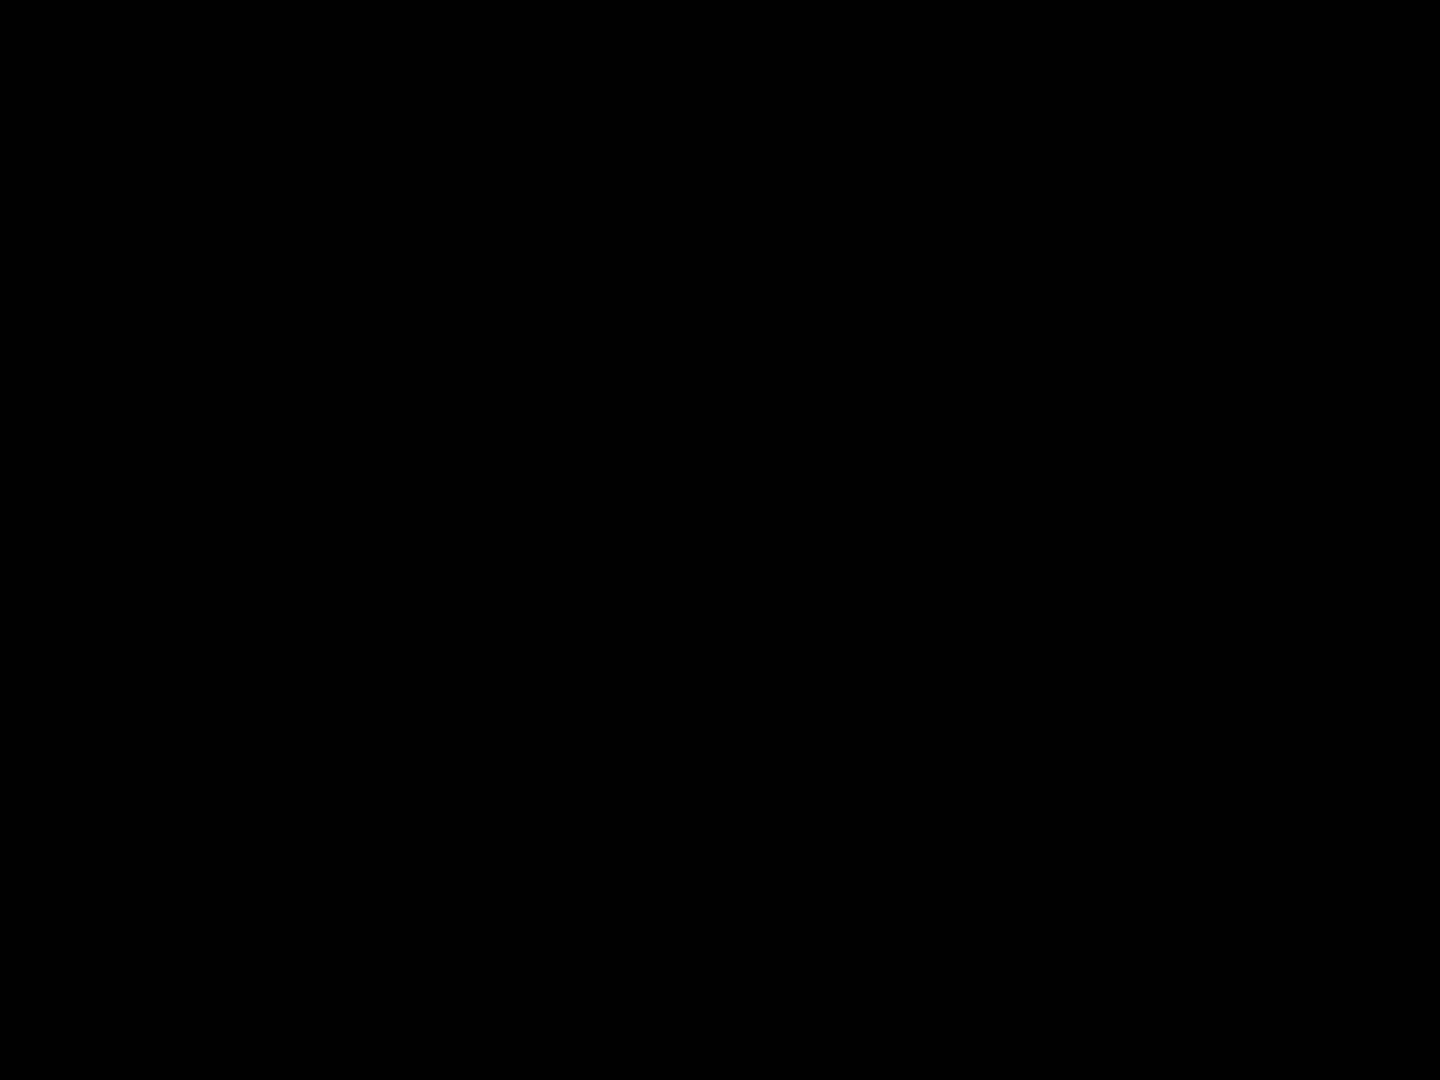
{"action": "key", "text": "Escape"}
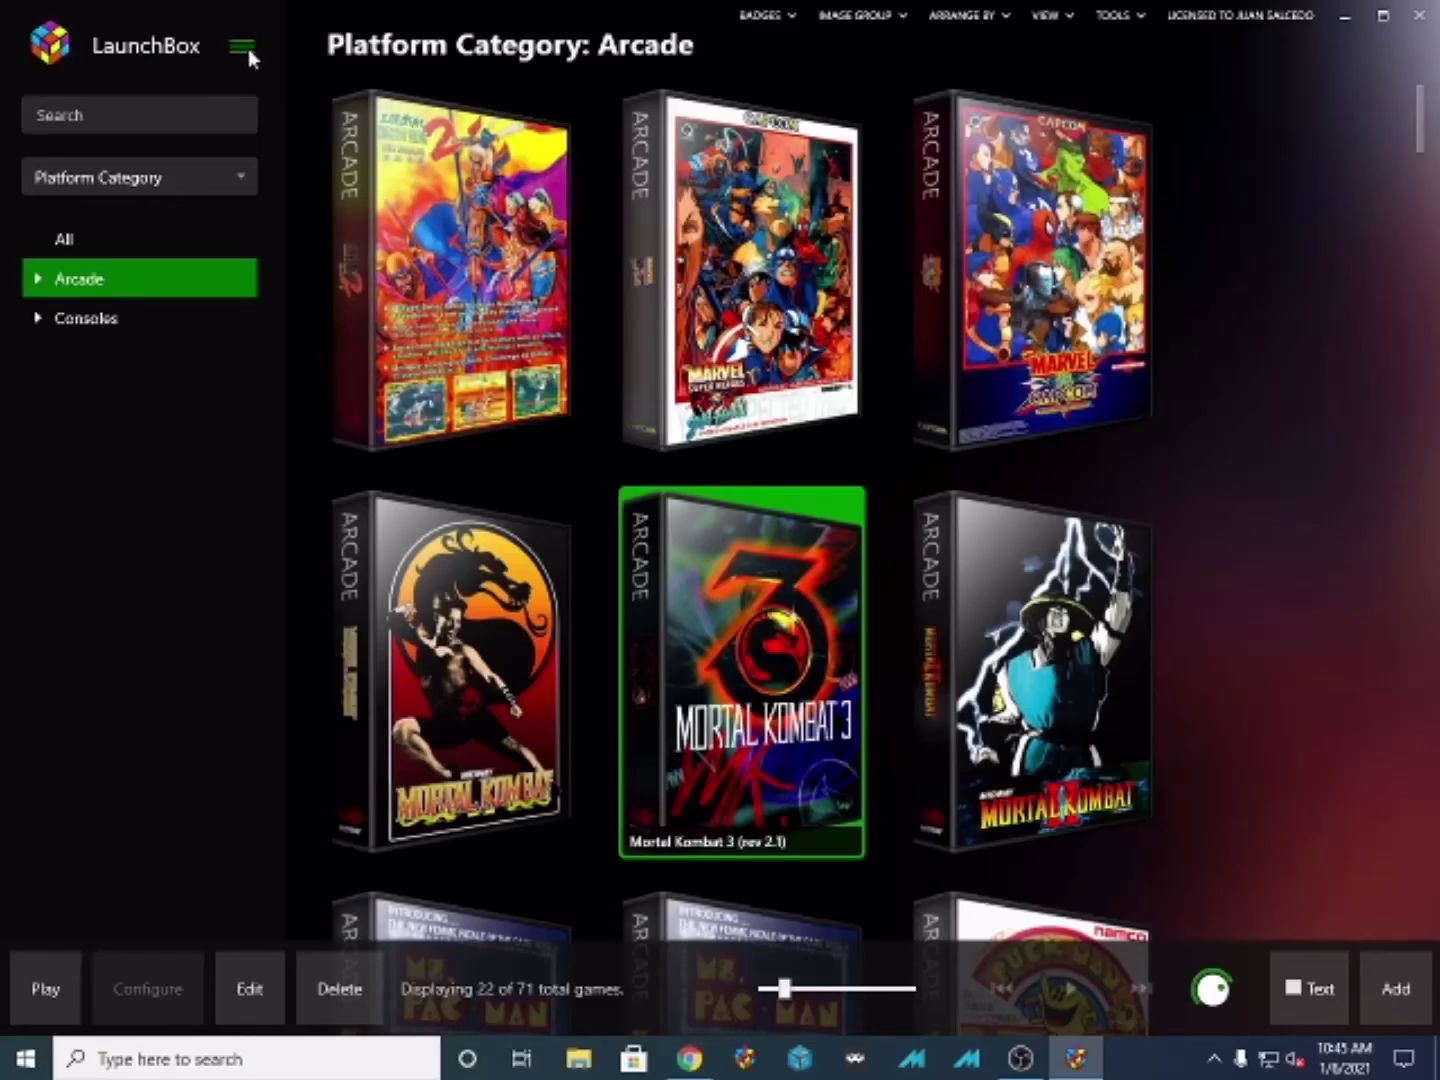
- Open the MAME entry in the emulator manager to view its settings
{"action": "left_click", "coordinate": [247, 48]}
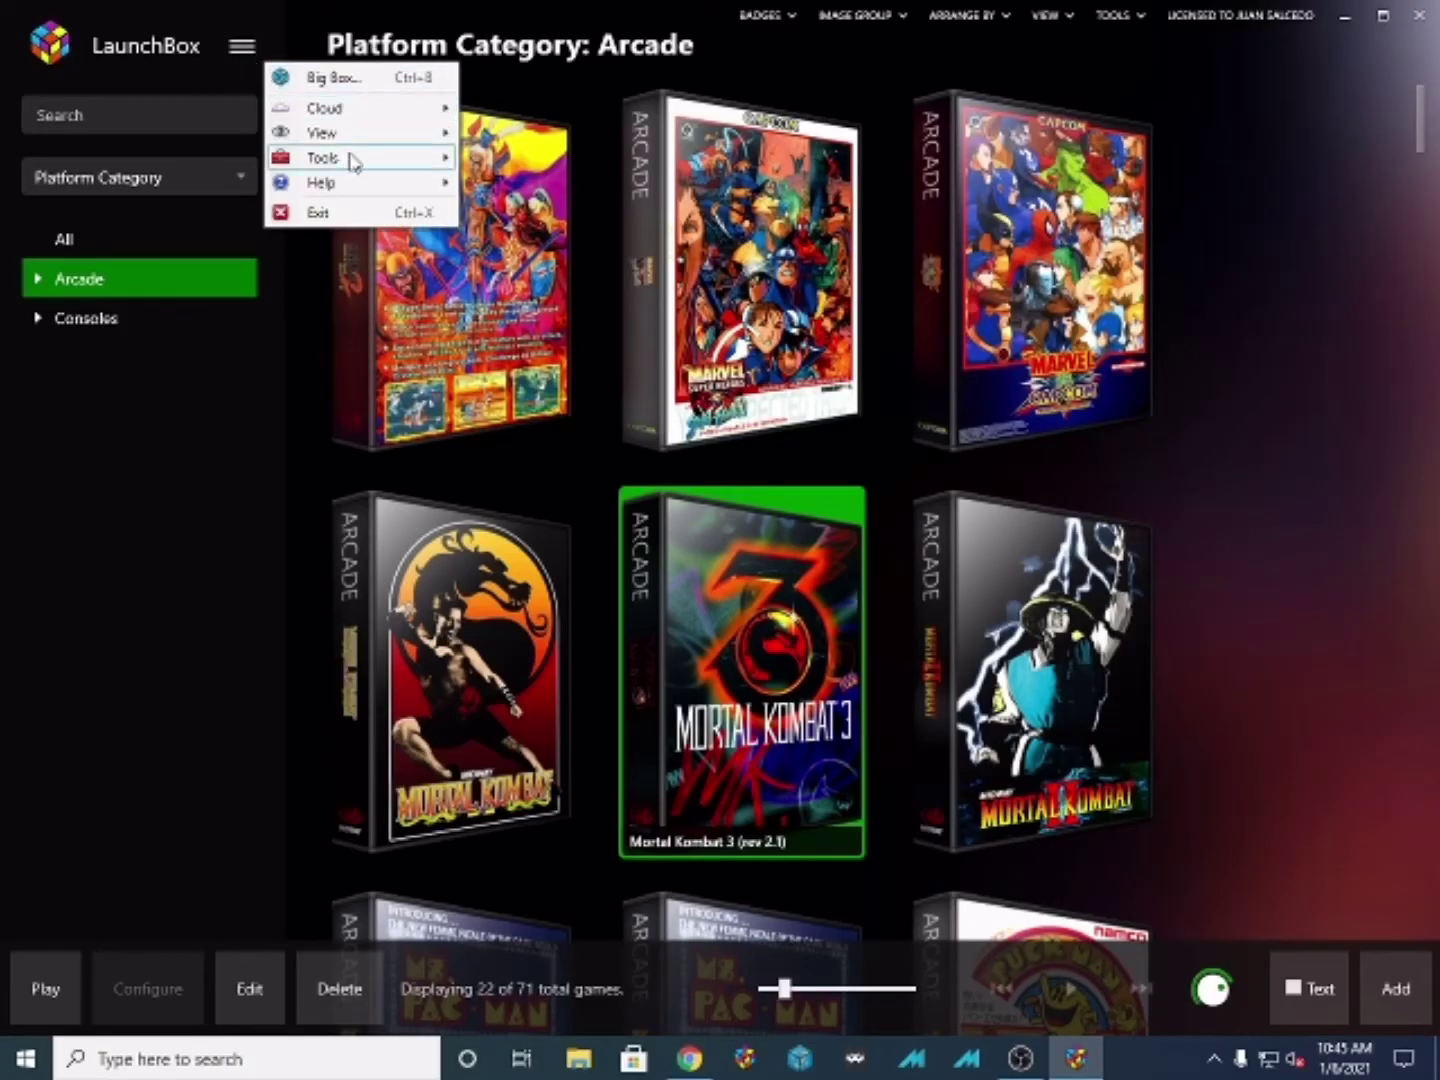
{"action": "mouse_move", "coordinate": [350, 159]}
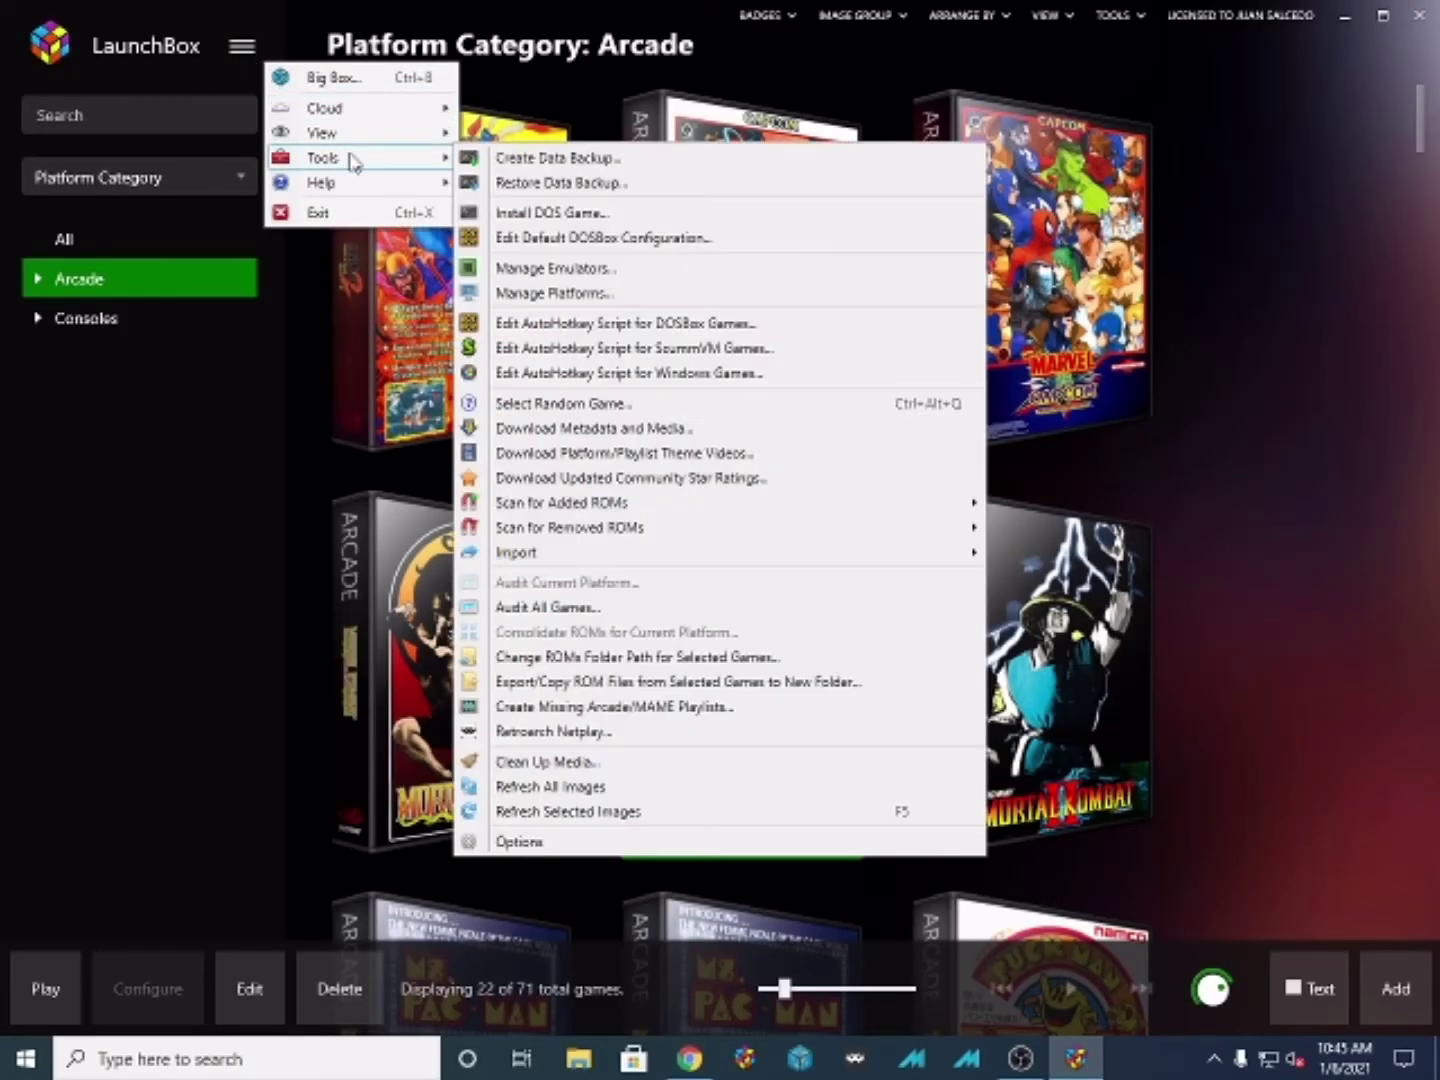
{"action": "left_click", "coordinate": [603, 270]}
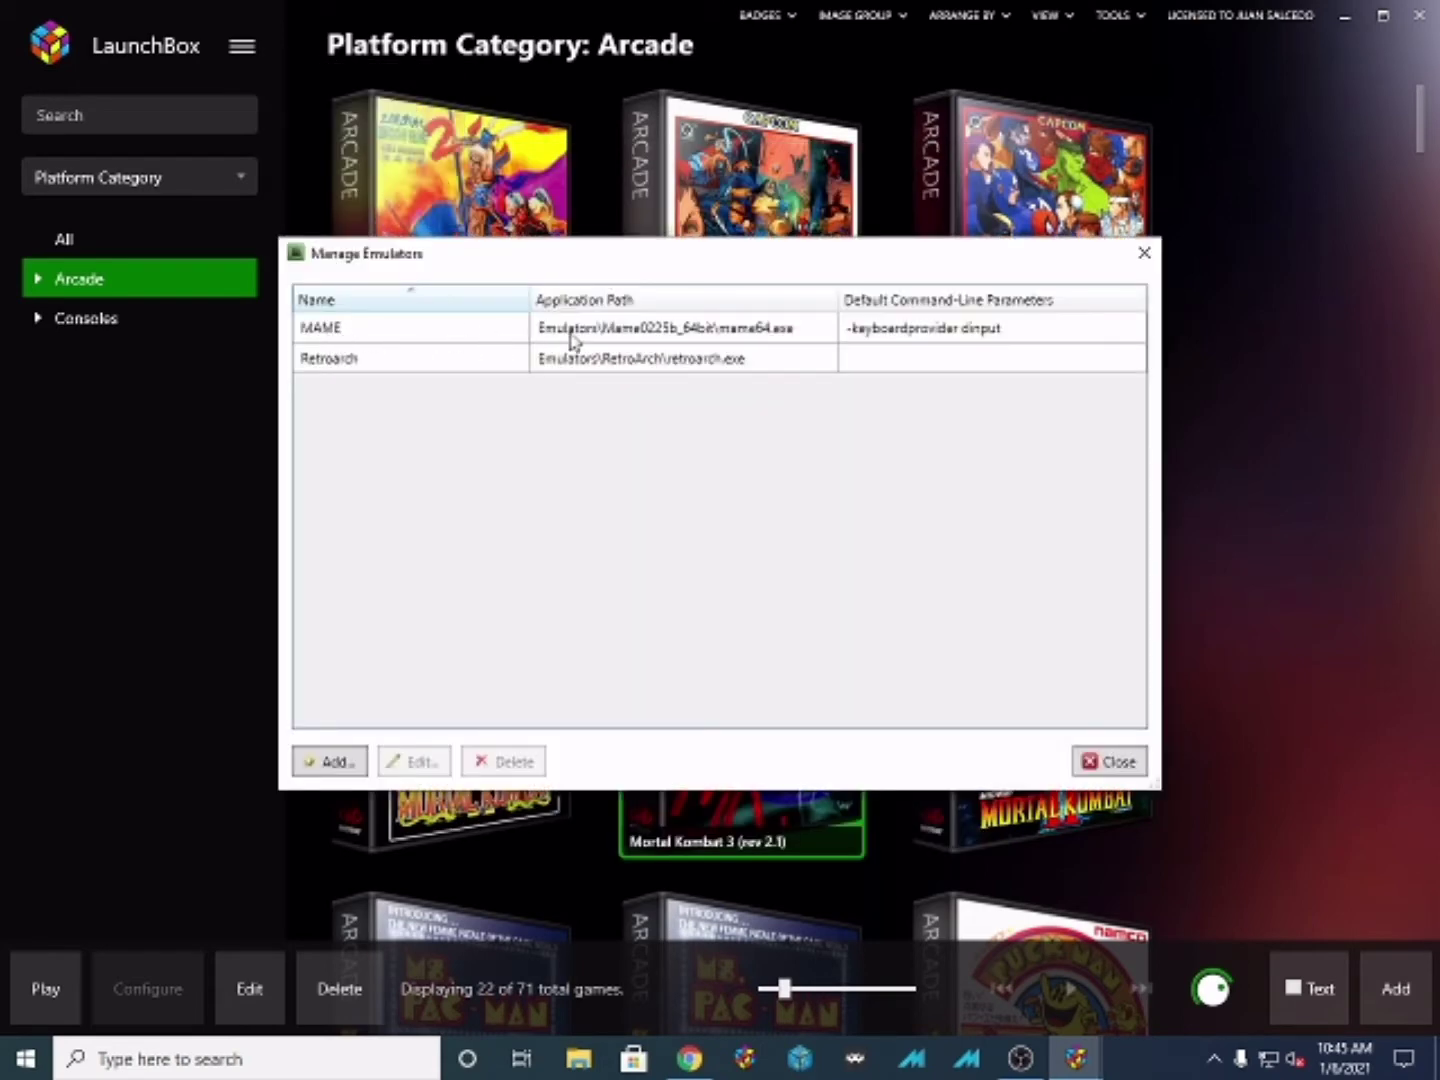
{"action": "left_click", "coordinate": [657, 331]}
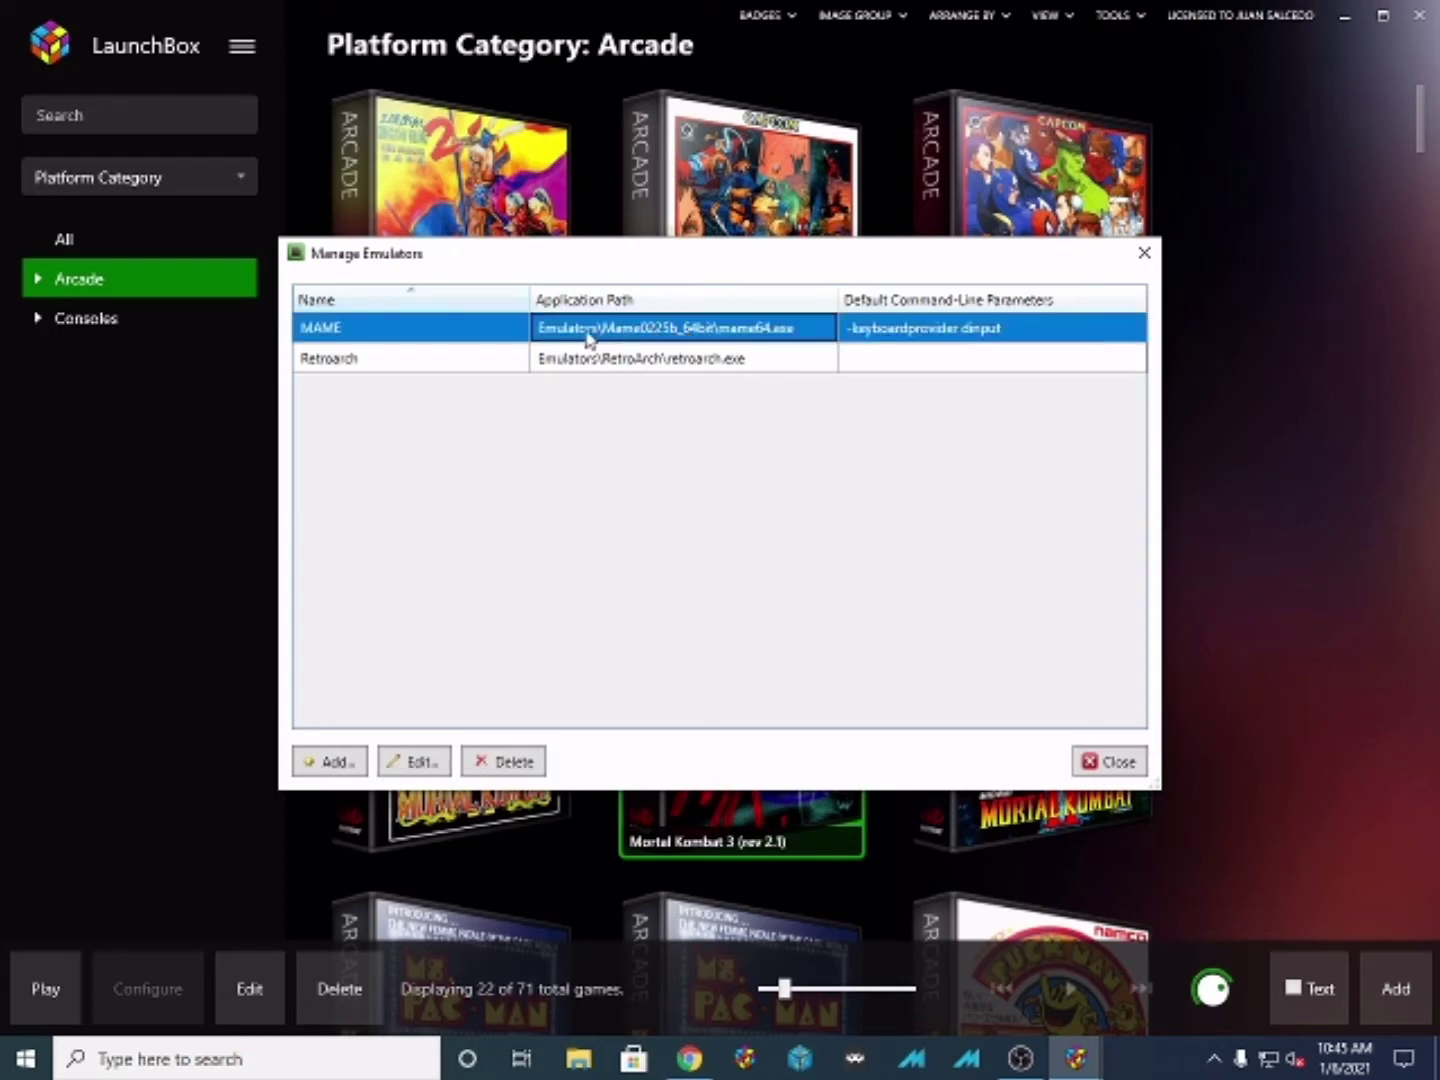
{"action": "left_click", "coordinate": [420, 761]}
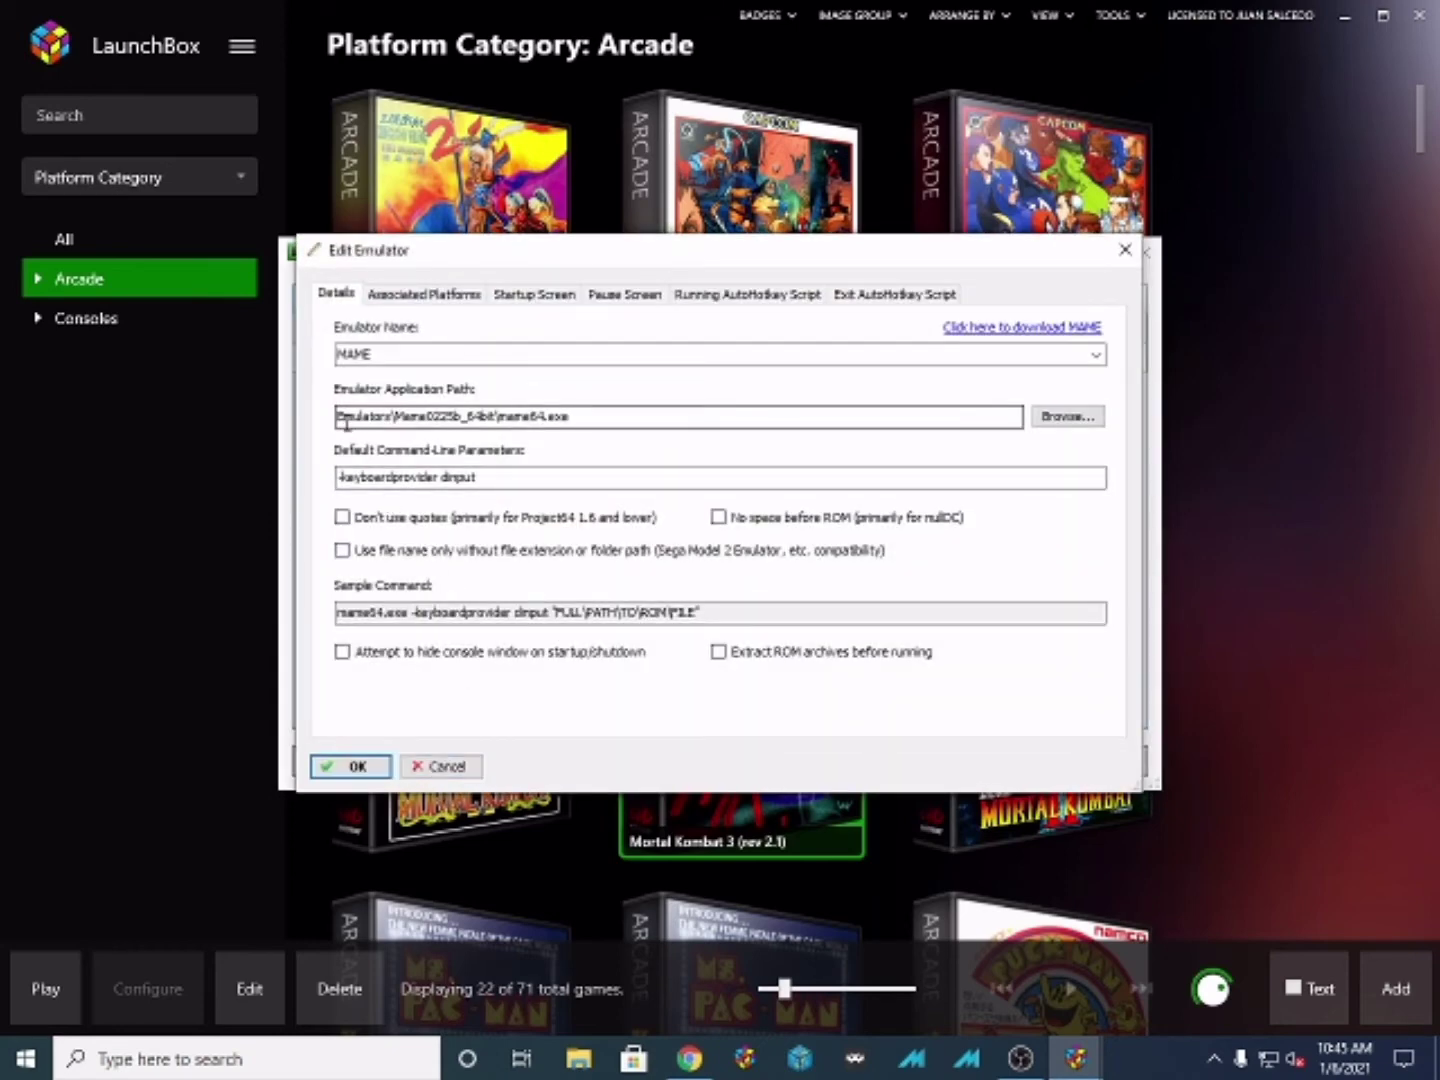
- Examine the MAME versions in the Emulators folder through the application path, and leave the emulator manager without changes
{"action": "left_click", "coordinate": [1070, 418]}
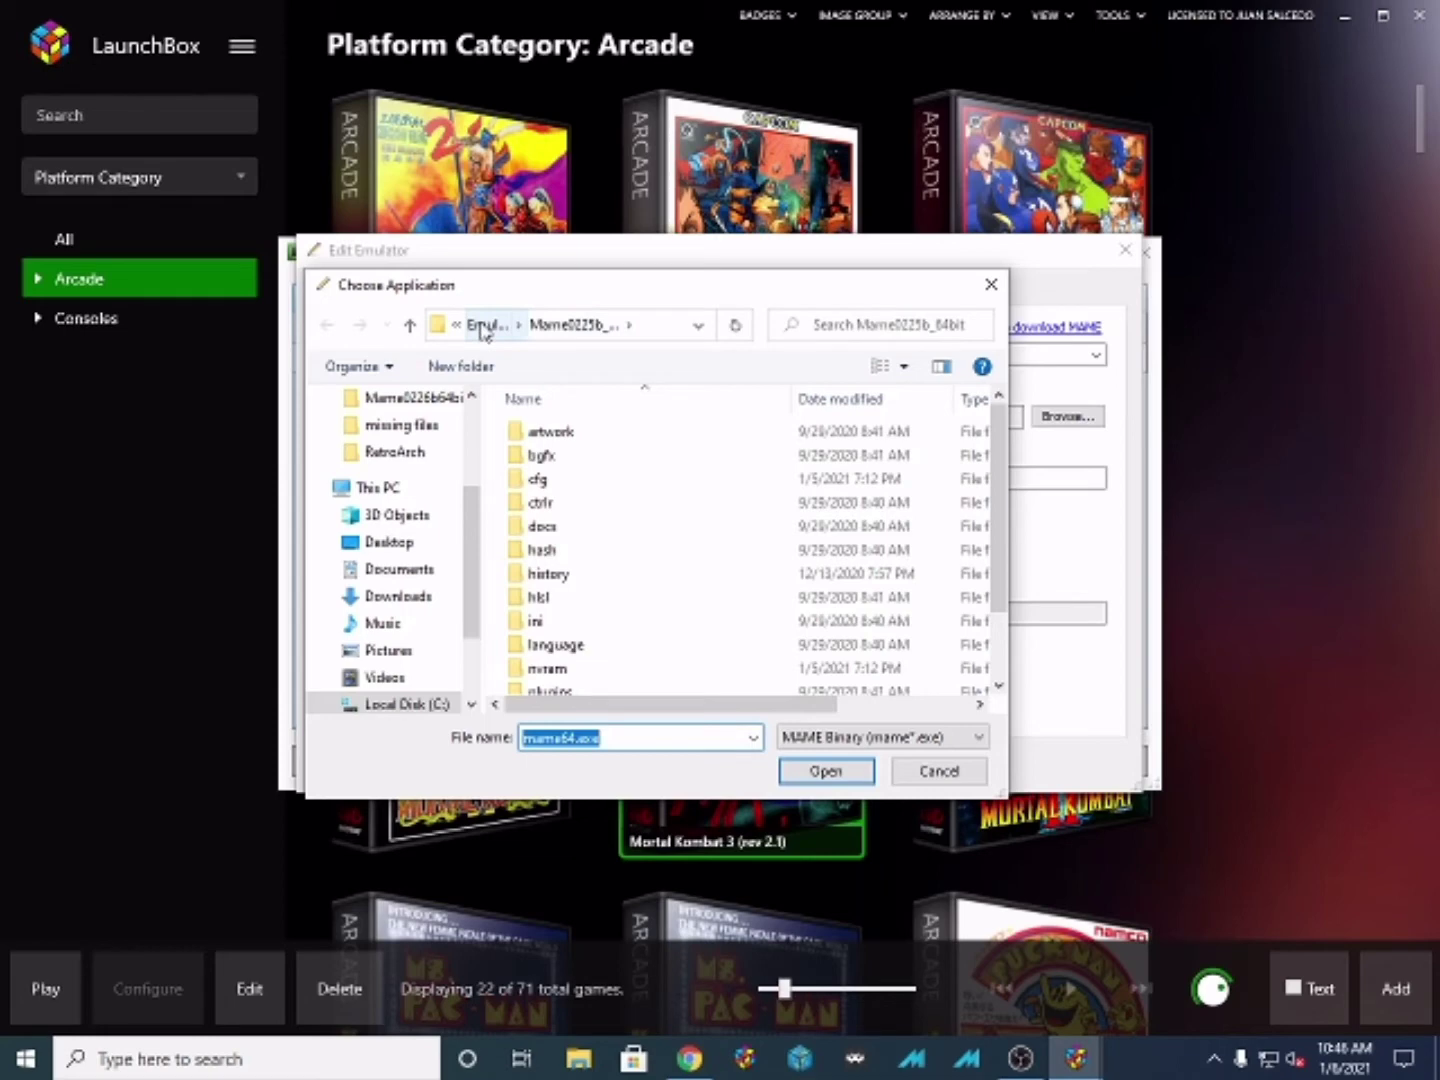
{"action": "left_click", "coordinate": [485, 326]}
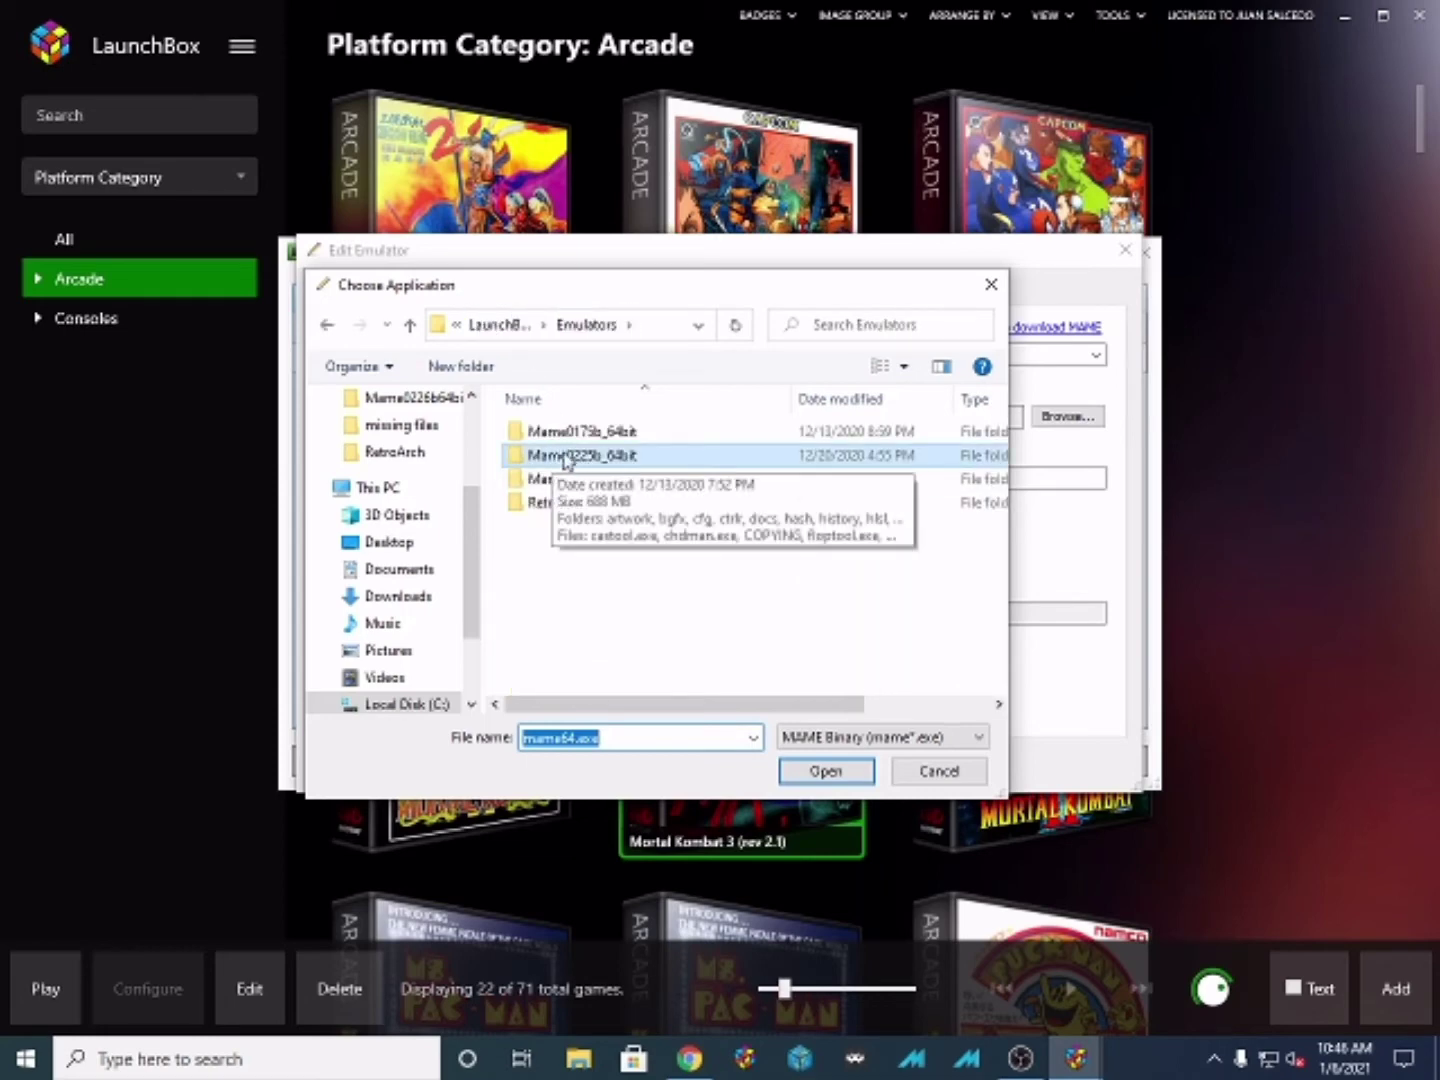
{"action": "left_click", "coordinate": [940, 770]}
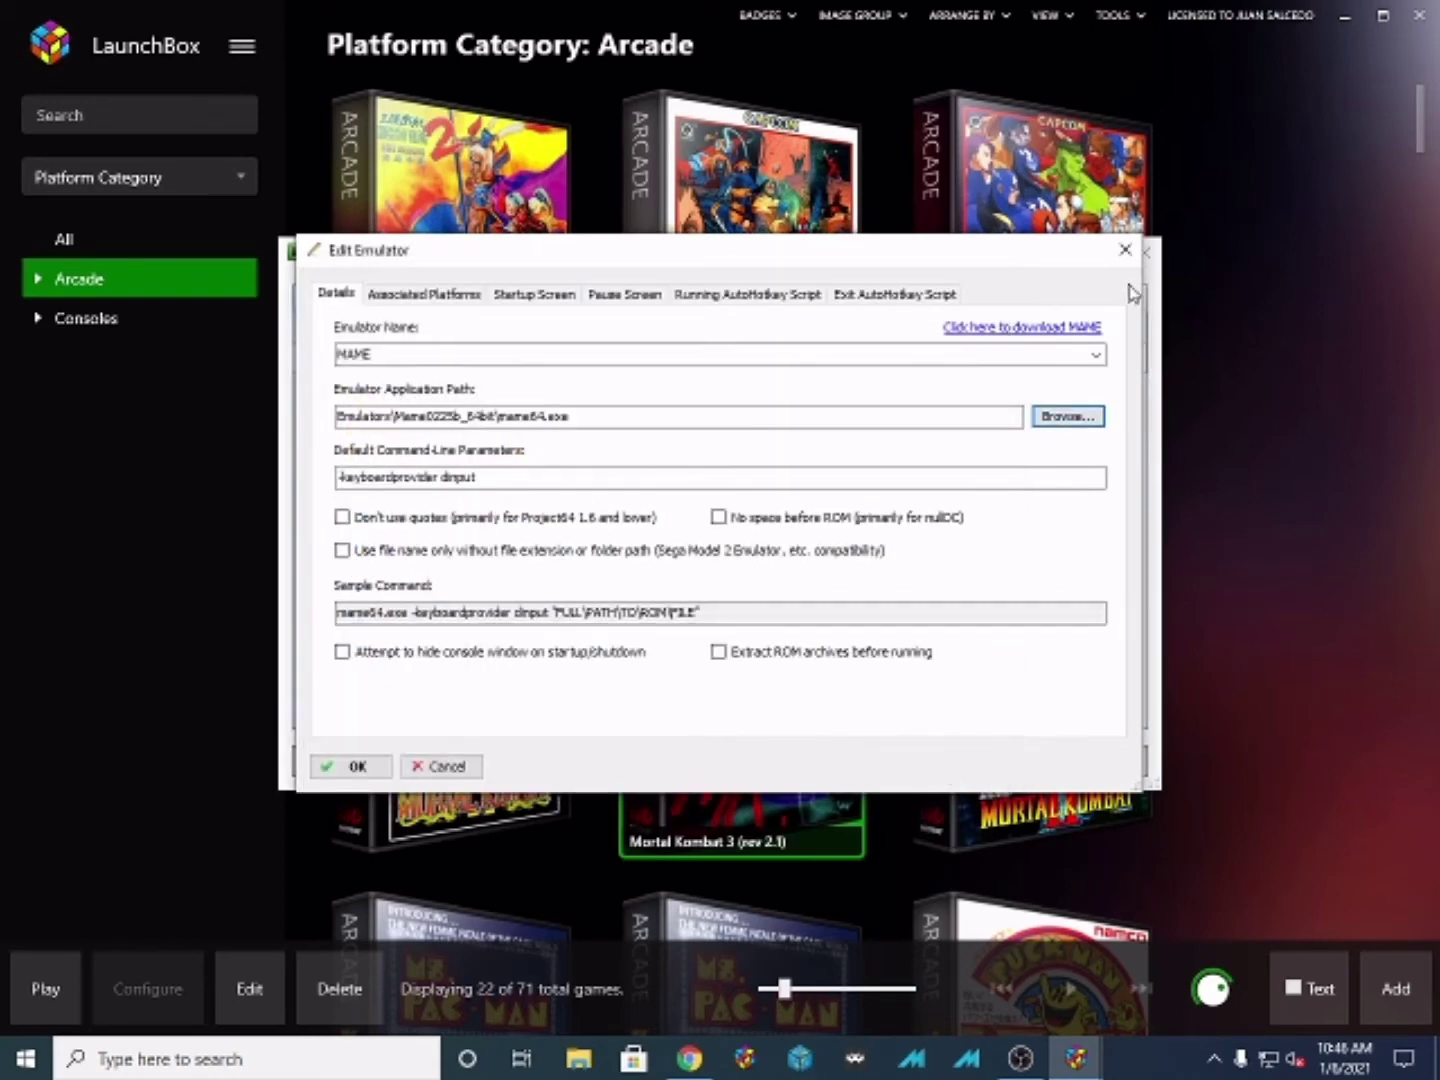
{"action": "left_click", "coordinate": [454, 769]}
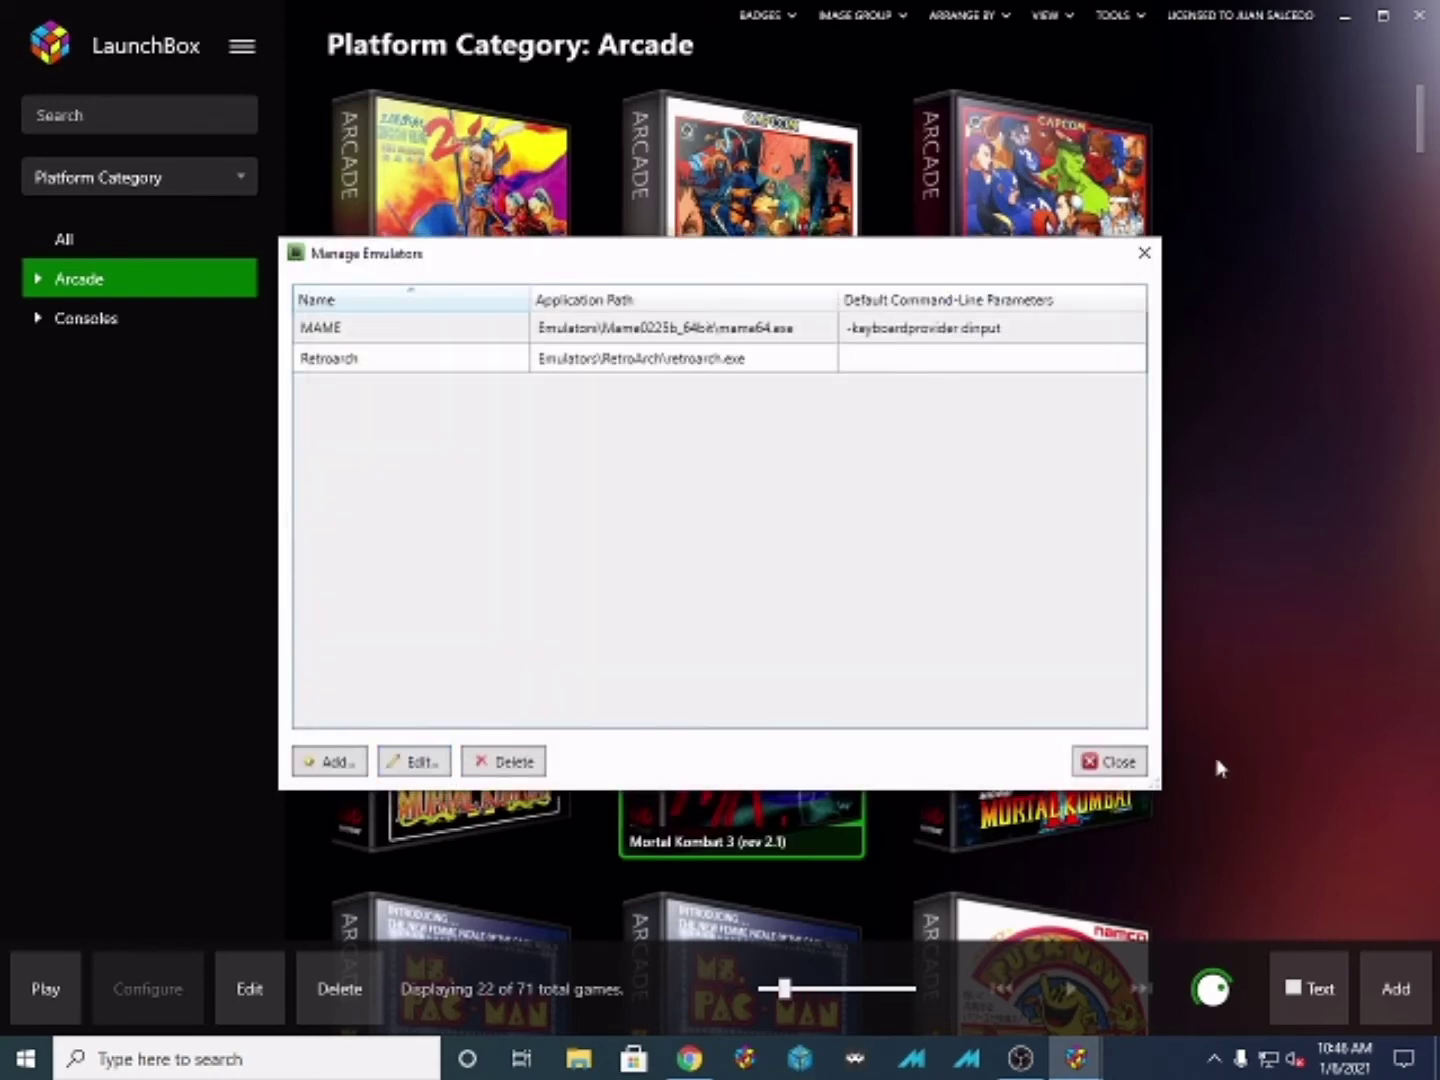
{"action": "left_click", "coordinate": [1135, 762]}
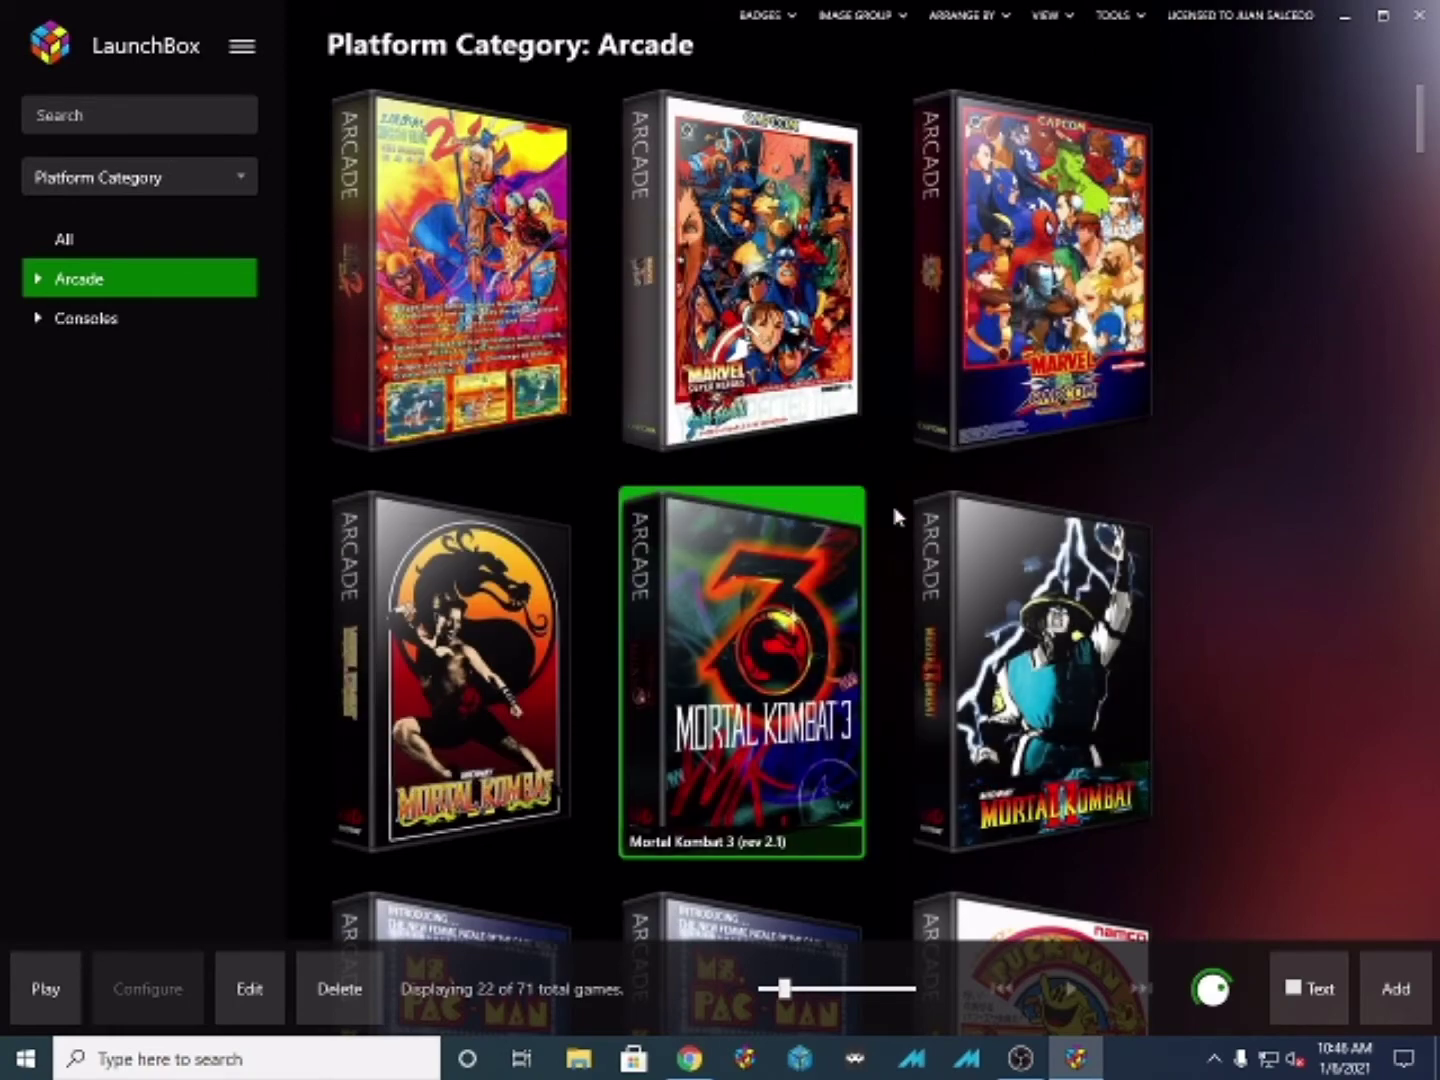
- Launch Pac-Man (Midway) and Ms. Pac-Man from the Arcade games to test them
{"action": "scroll", "coordinate": [870, 523], "scroll_direction": "down", "scroll_amount": 3}
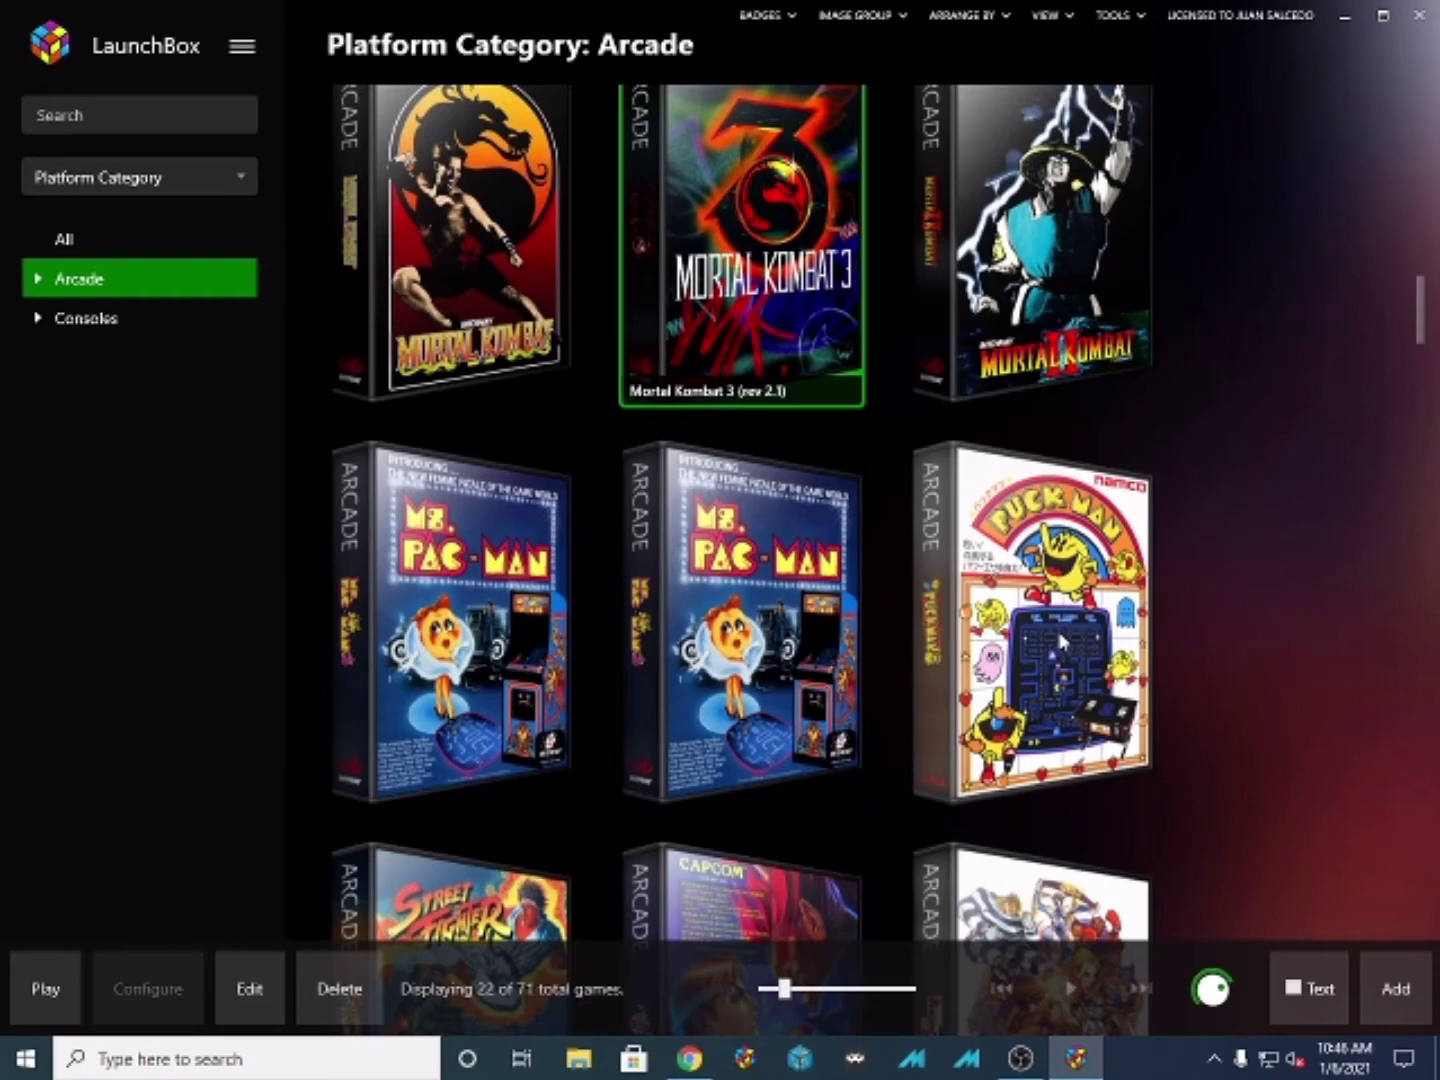
{"action": "left_click", "coordinate": [1032, 620]}
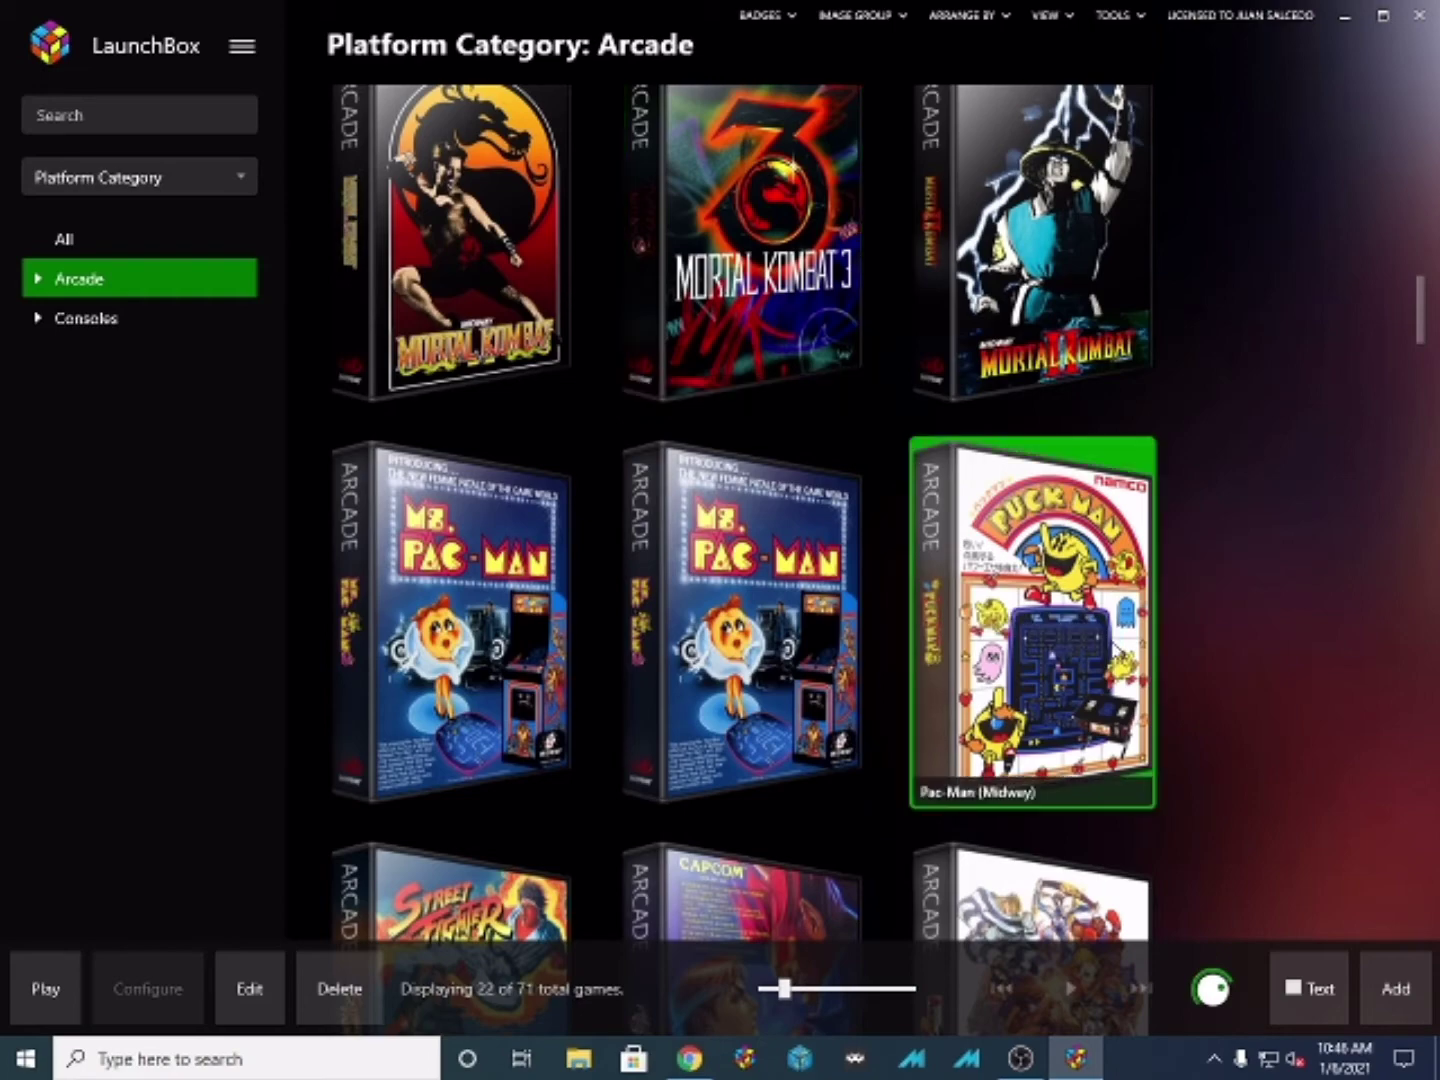
{"action": "double_click", "coordinate": [1111, 640]}
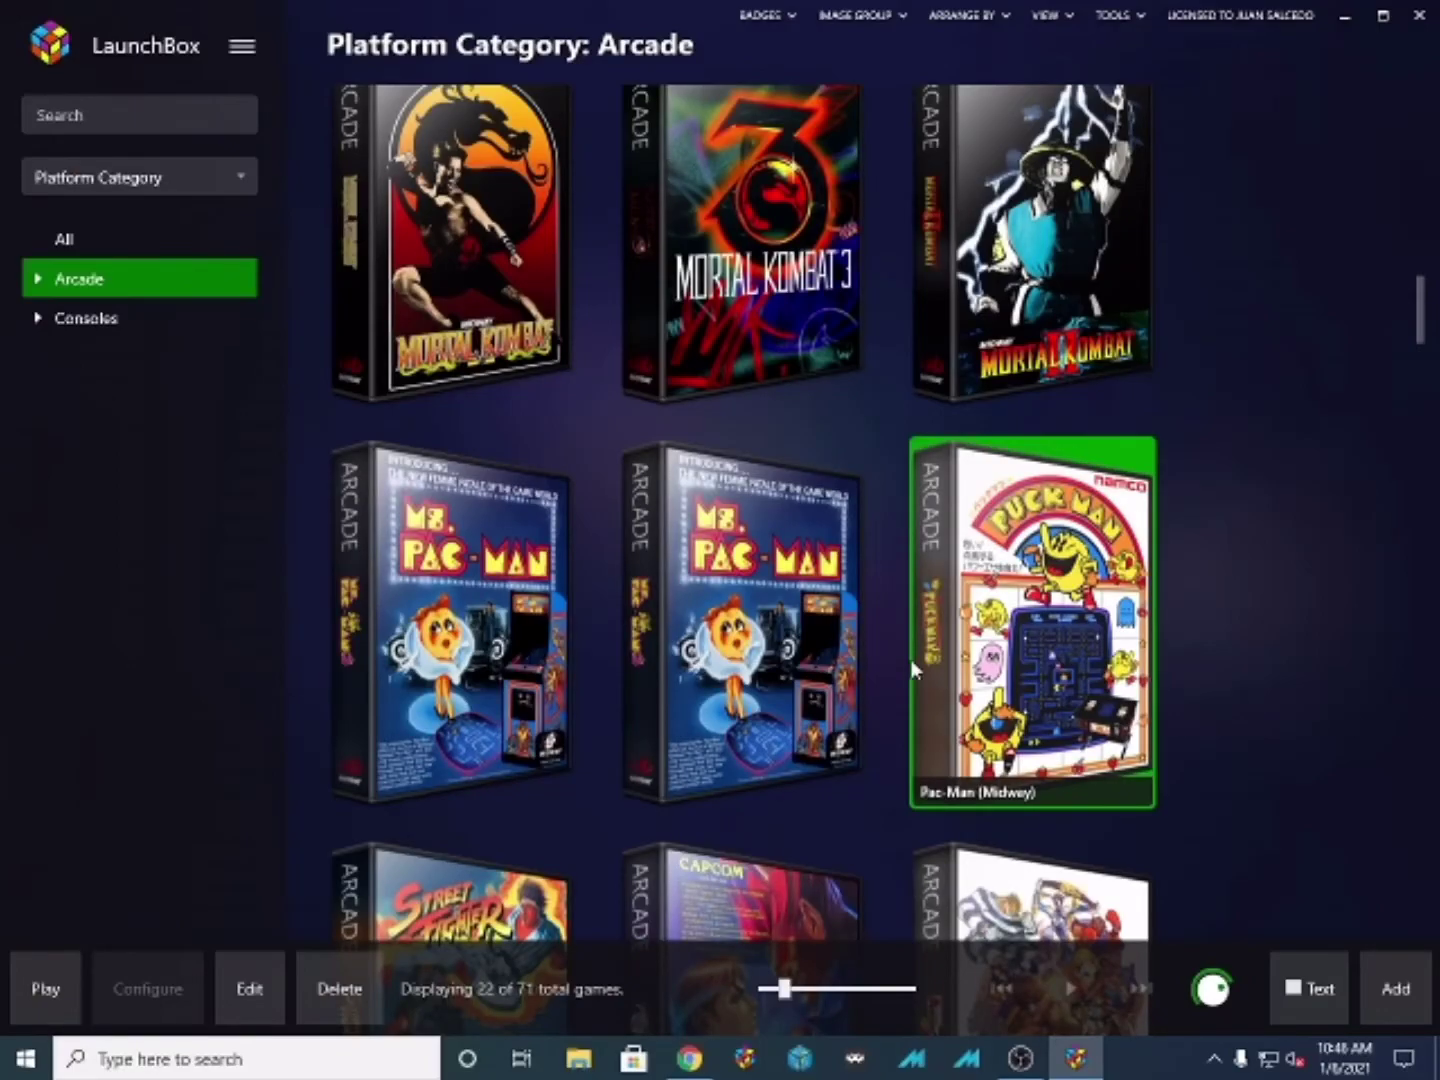
{"action": "double_click", "coordinate": [543, 621]}
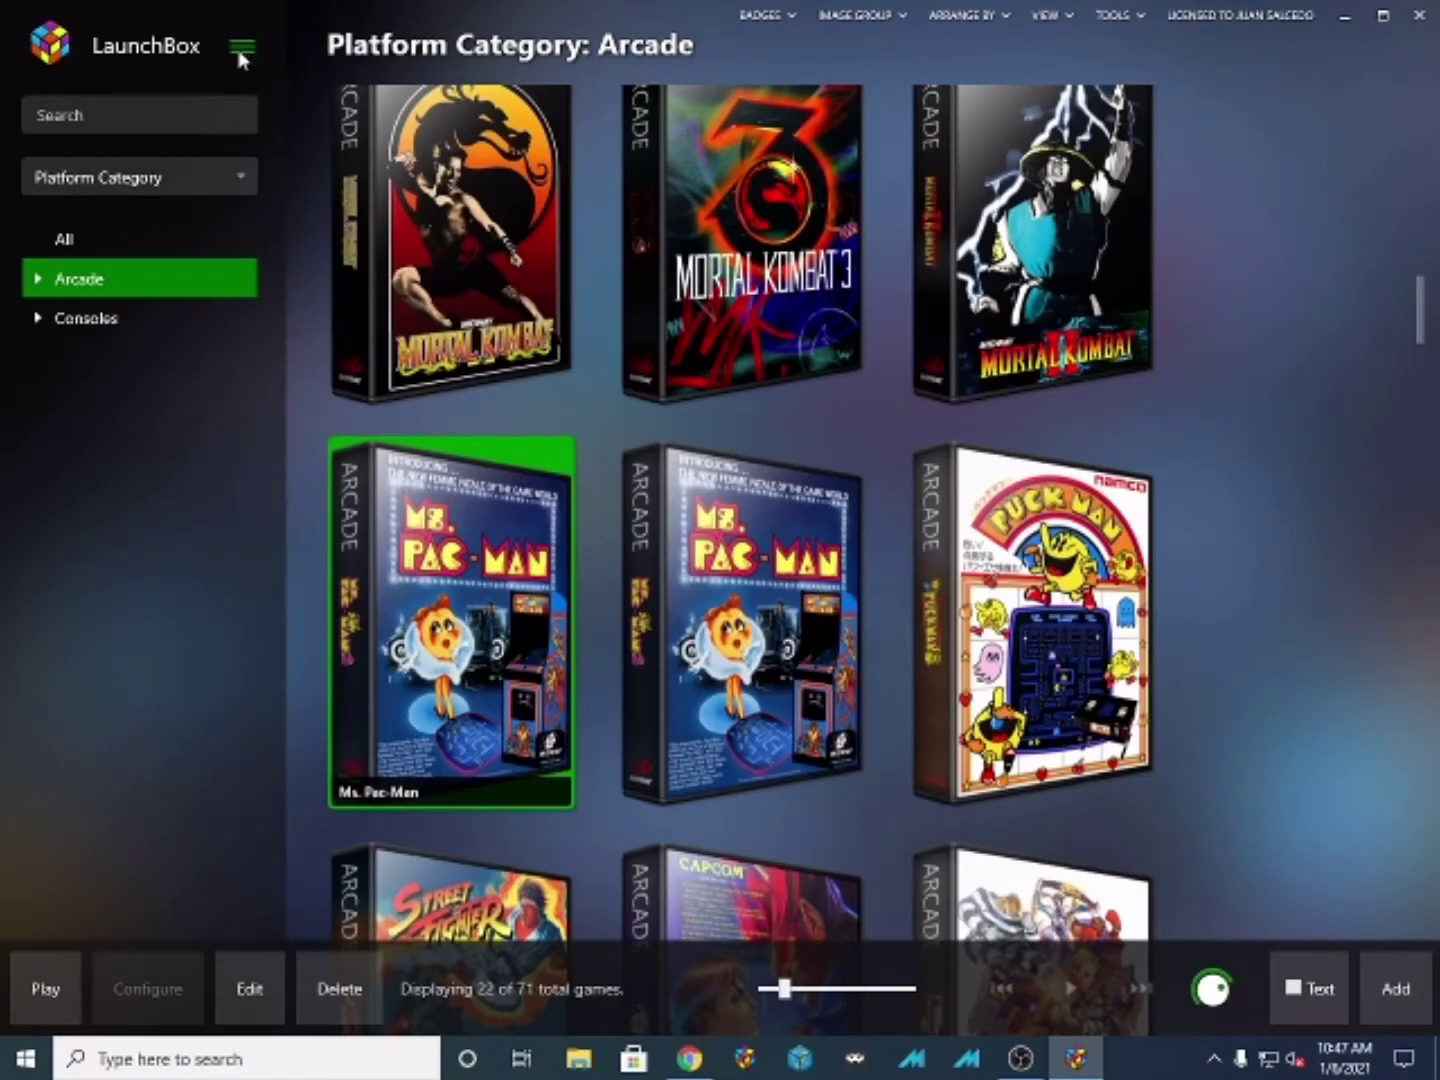
- Check the MAME application path in the emulator manager and close LaunchBox
{"action": "left_click", "coordinate": [240, 54]}
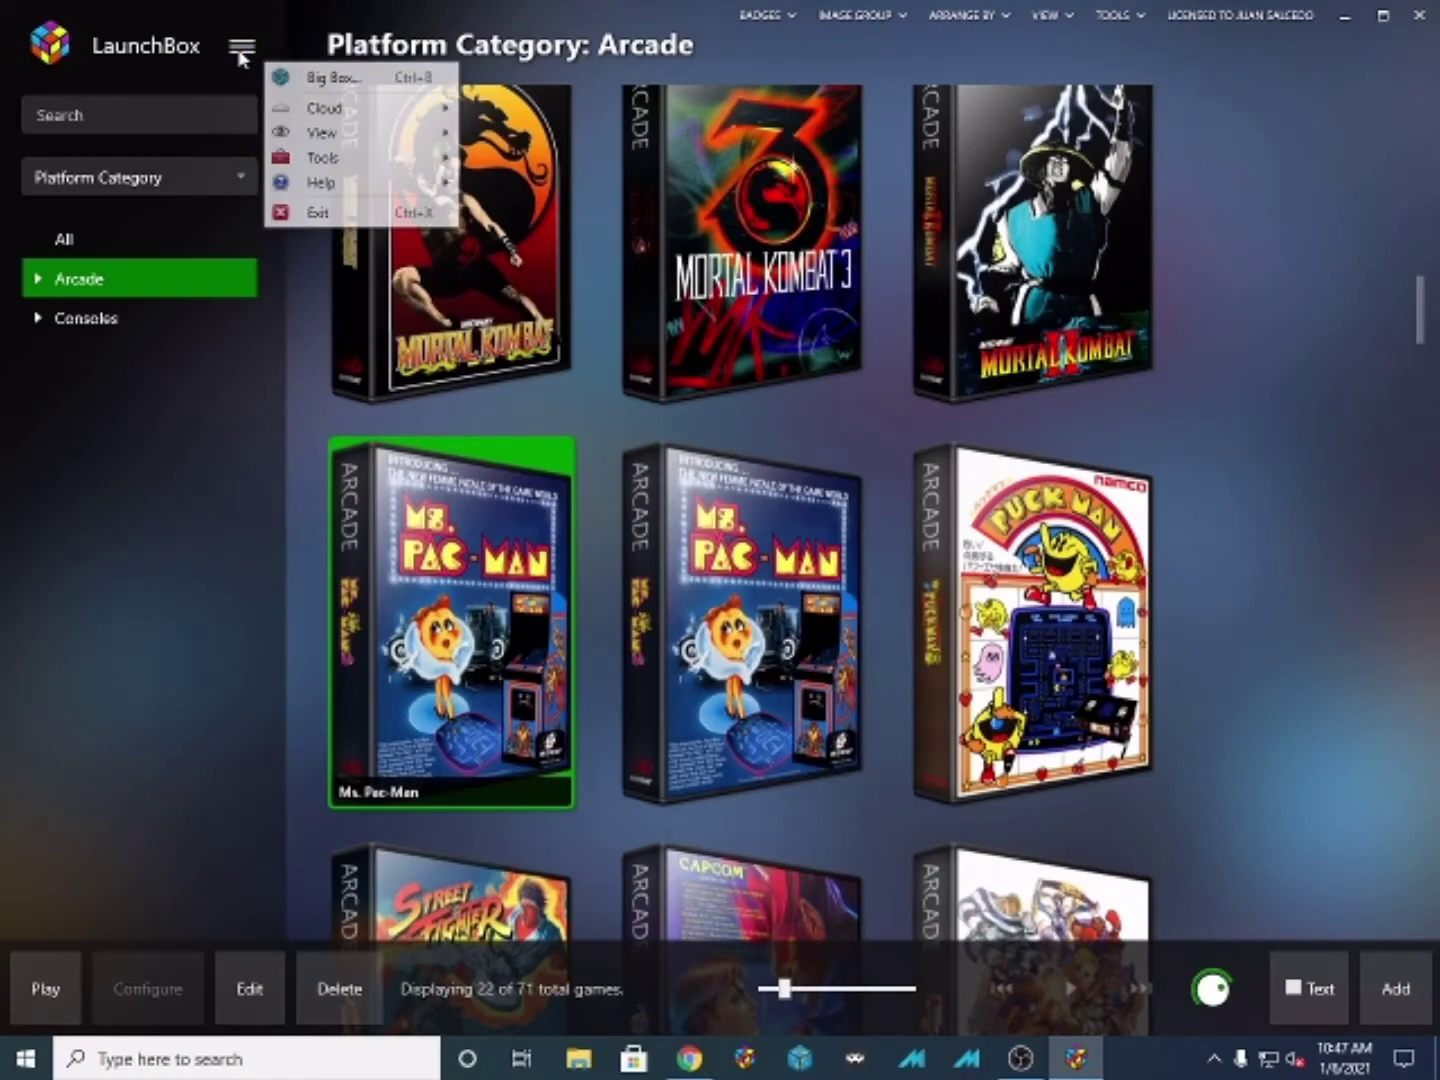
{"action": "mouse_move", "coordinate": [351, 167]}
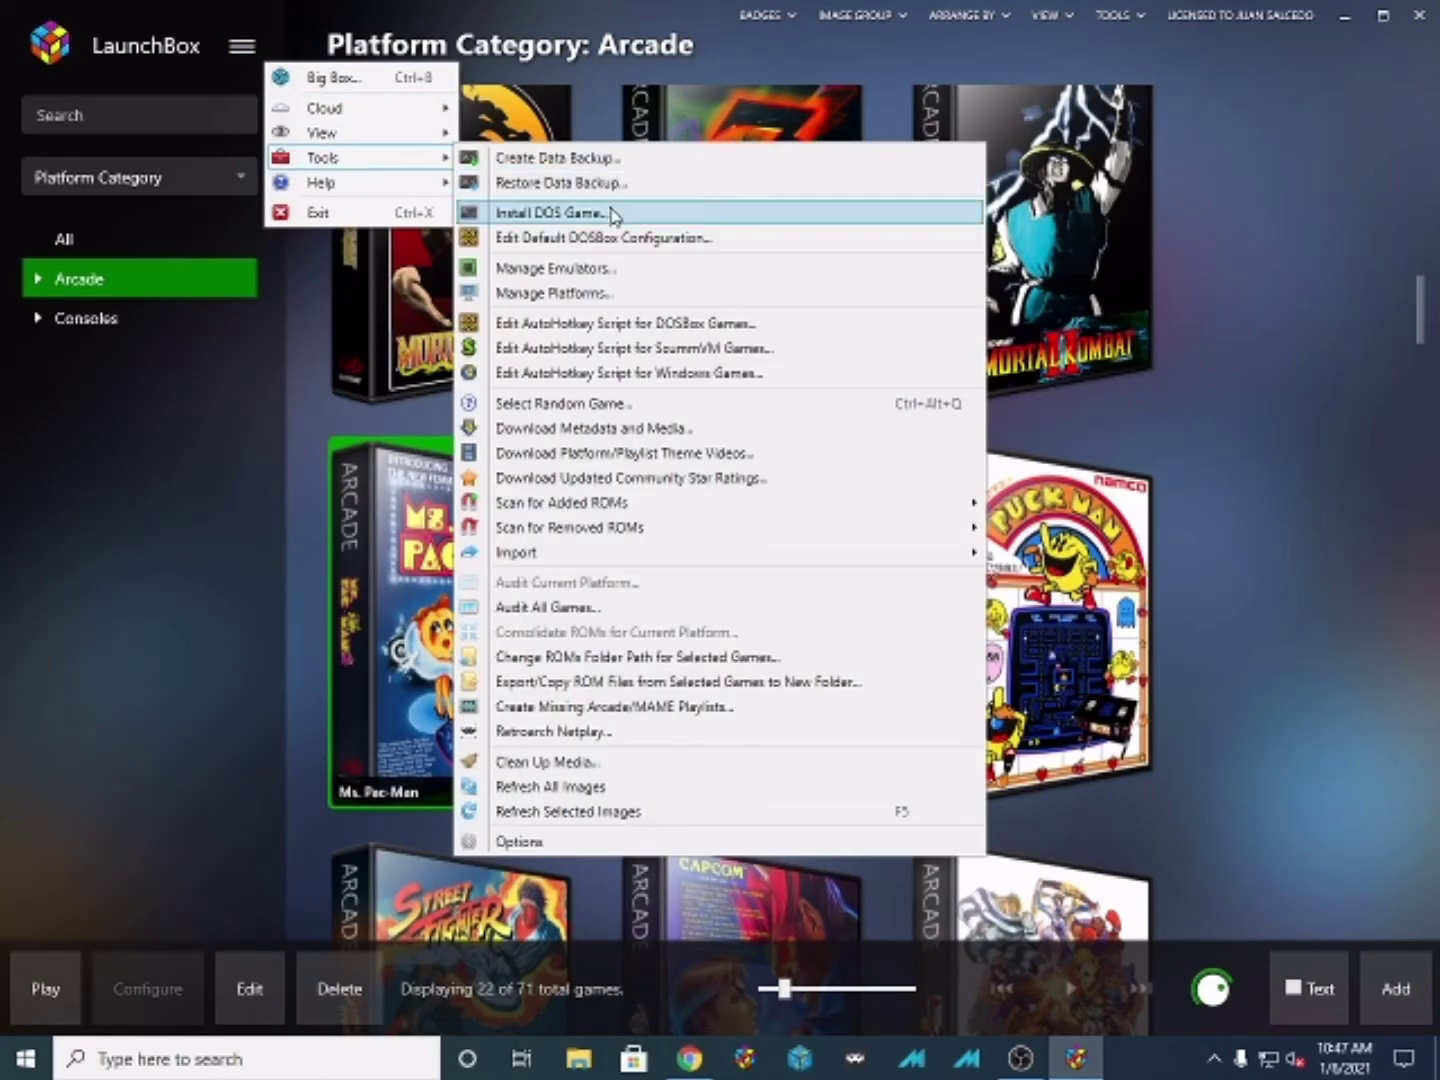
{"action": "left_click", "coordinate": [626, 268]}
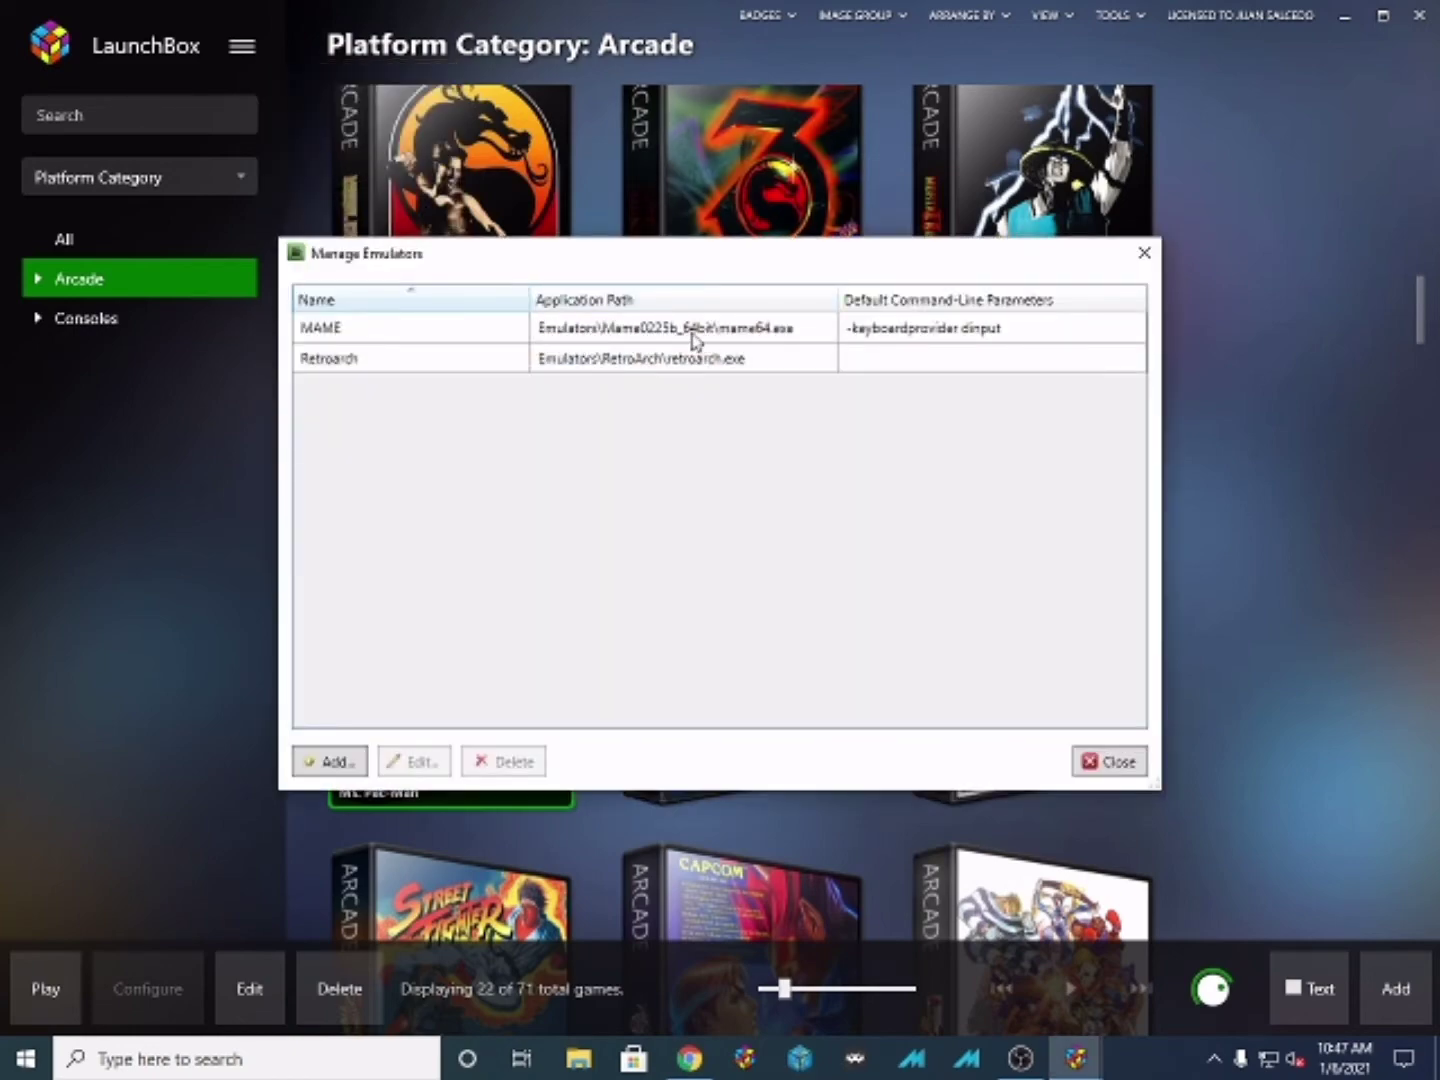
{"action": "left_click", "coordinate": [1130, 763]}
{"action": "left_click", "coordinate": [1417, 18]}
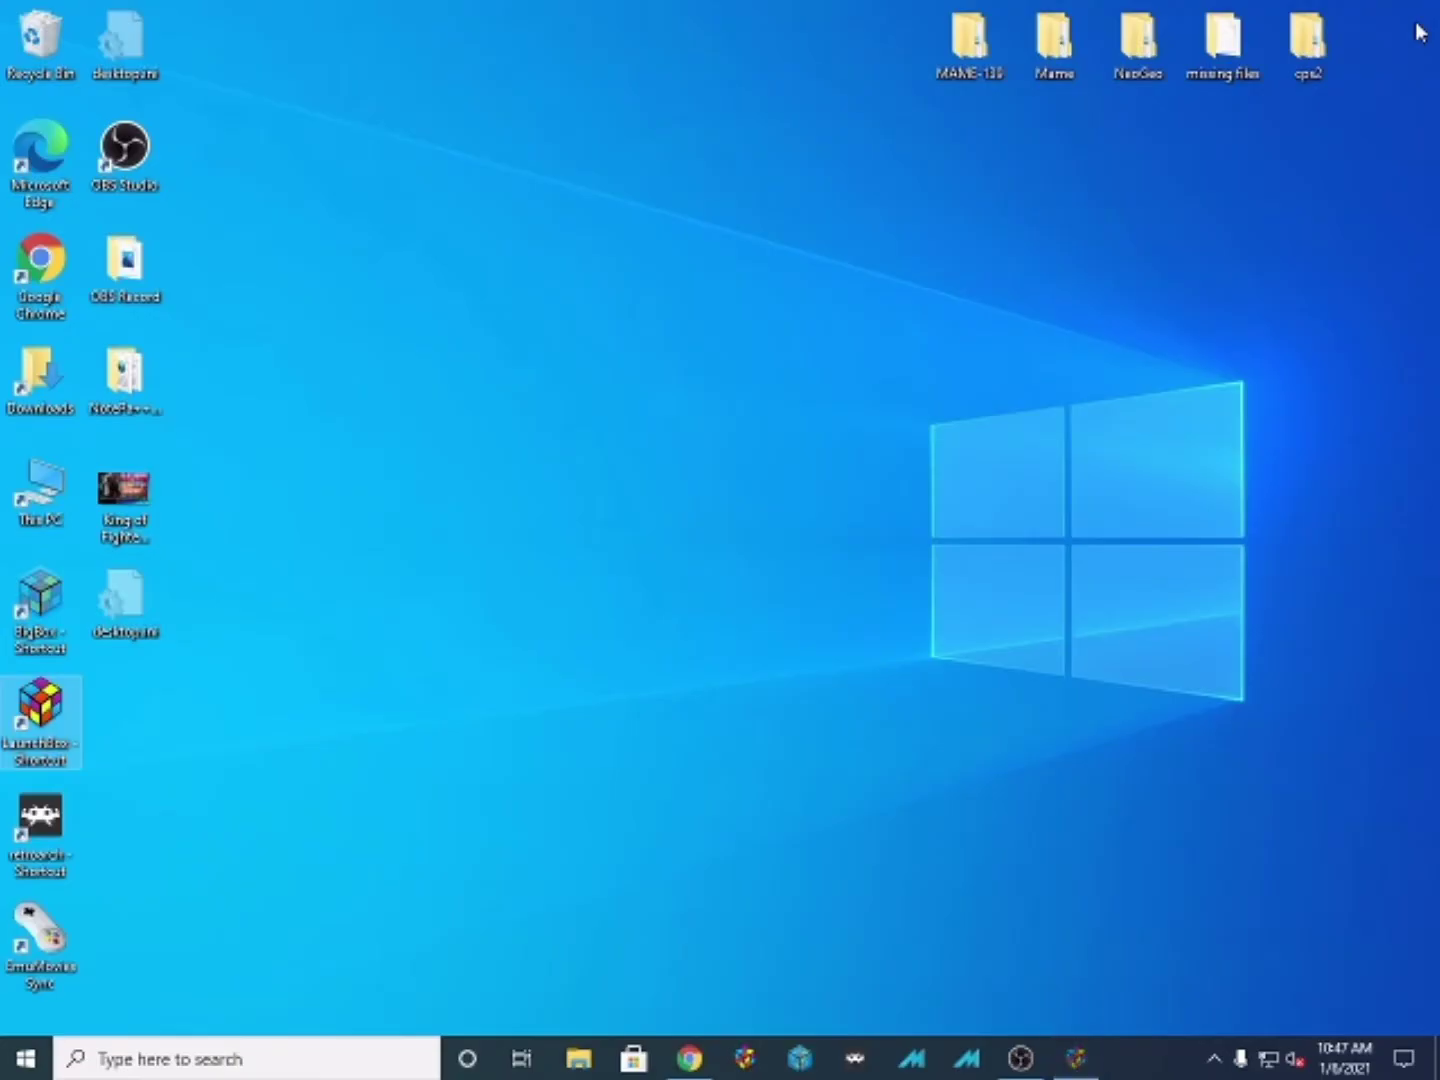
- Open the file location of the LaunchBox desktop shortcut and enter the Emulators folder
{"action": "right_click", "coordinate": [42, 706]}
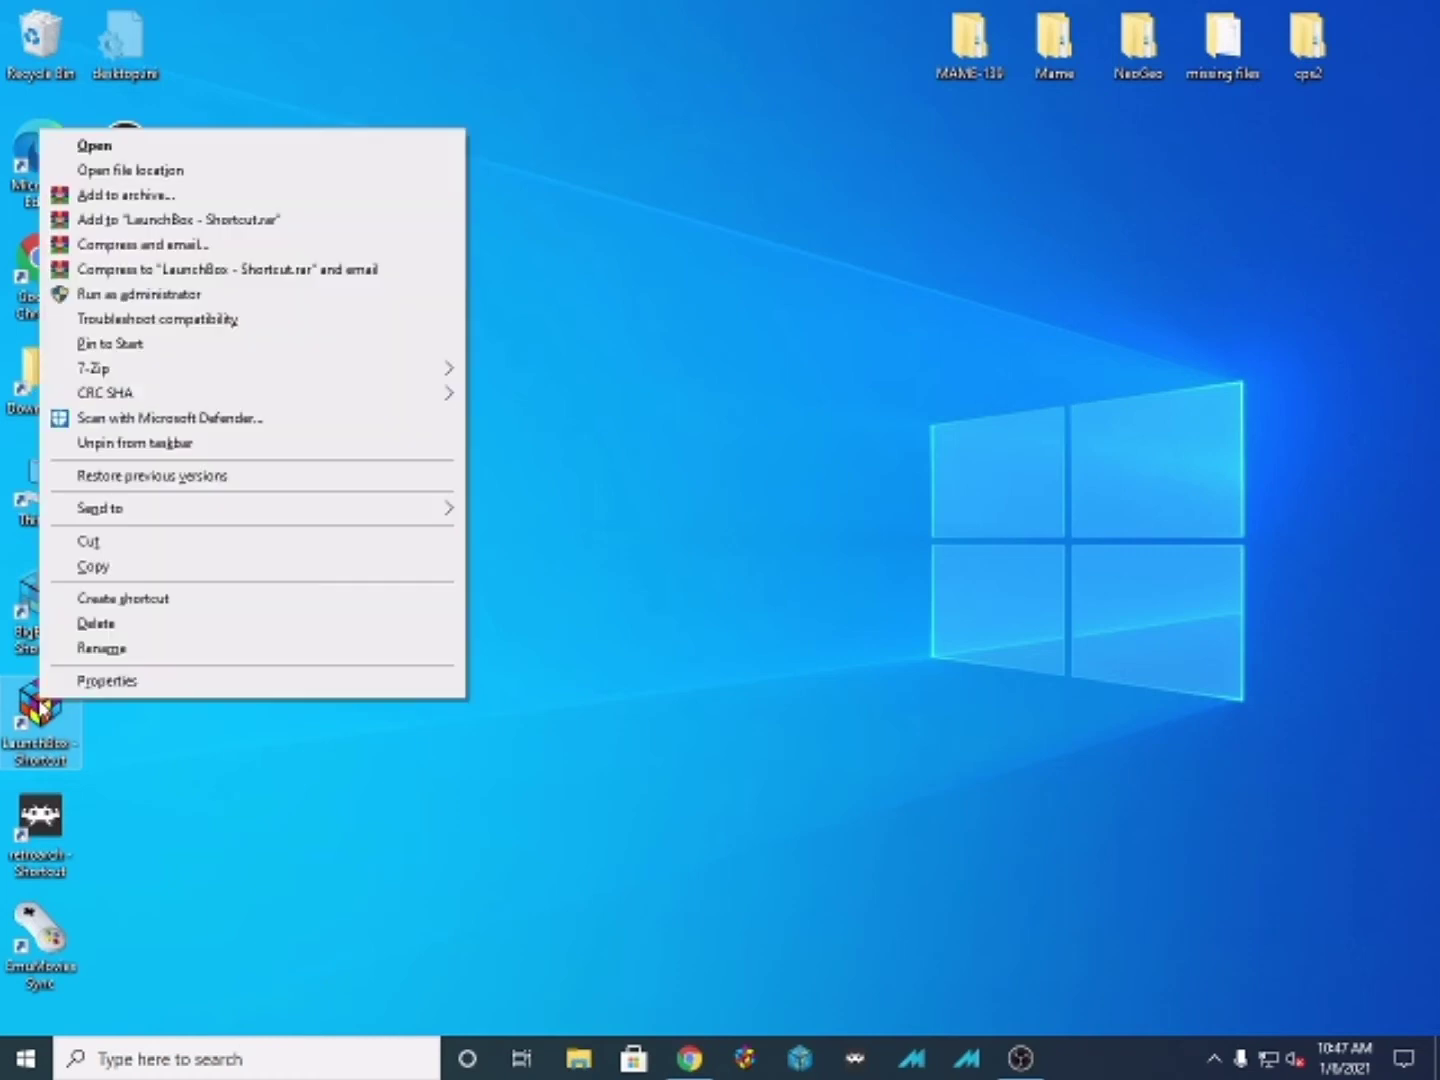
{"action": "left_click", "coordinate": [187, 172]}
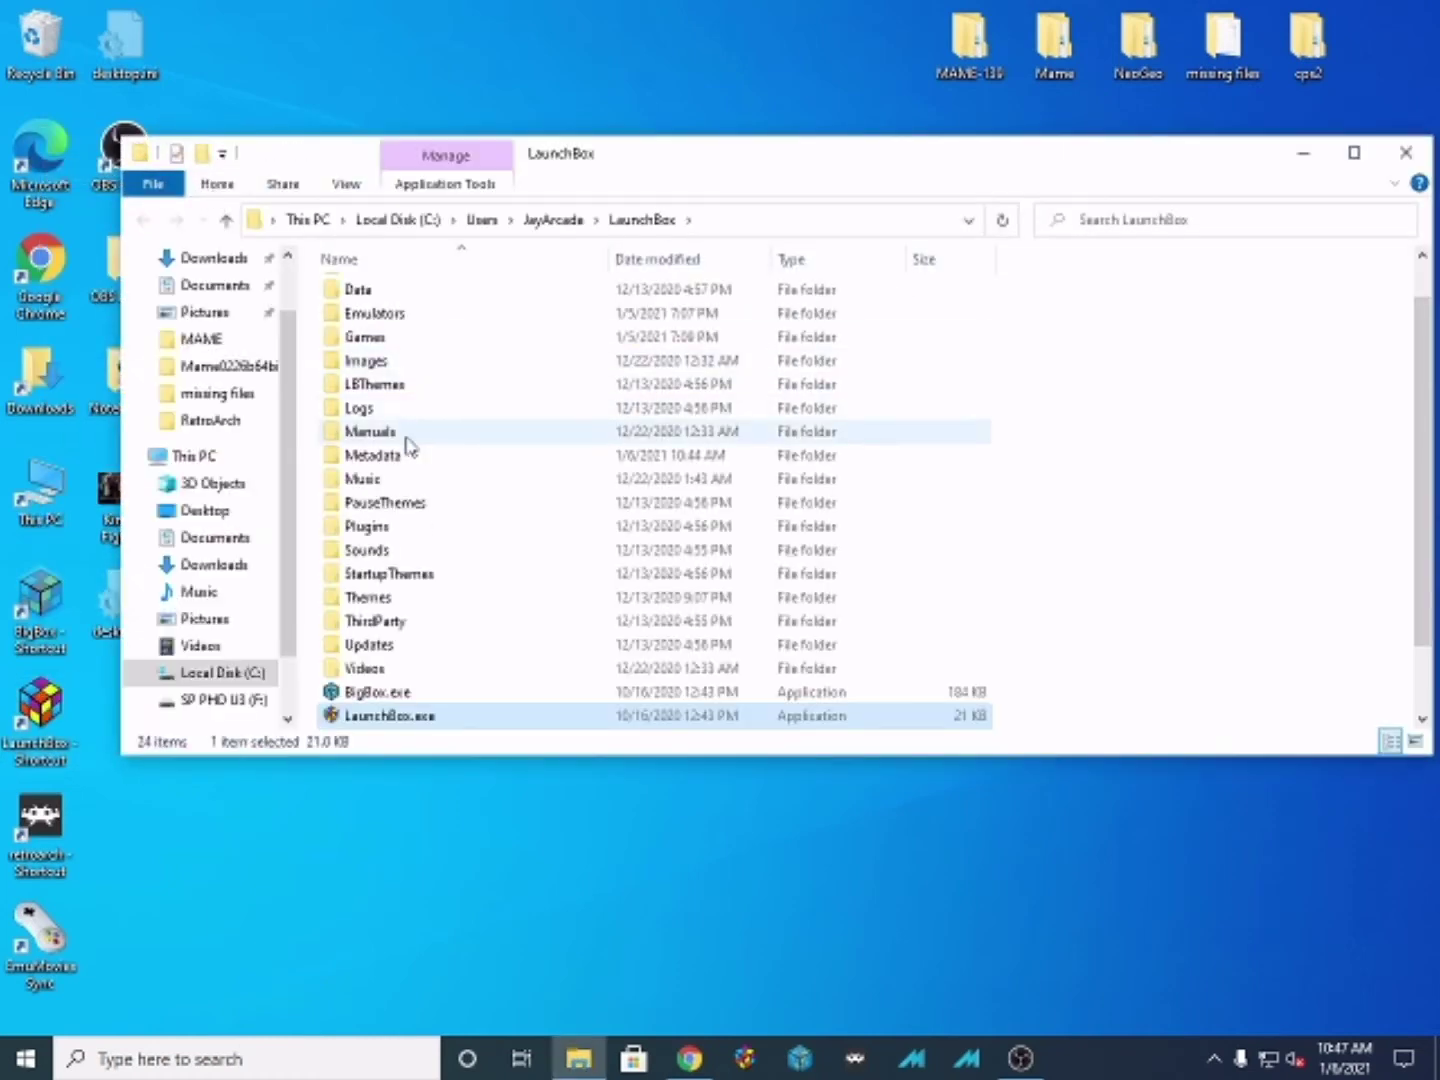
{"action": "left_click", "coordinate": [377, 316]}
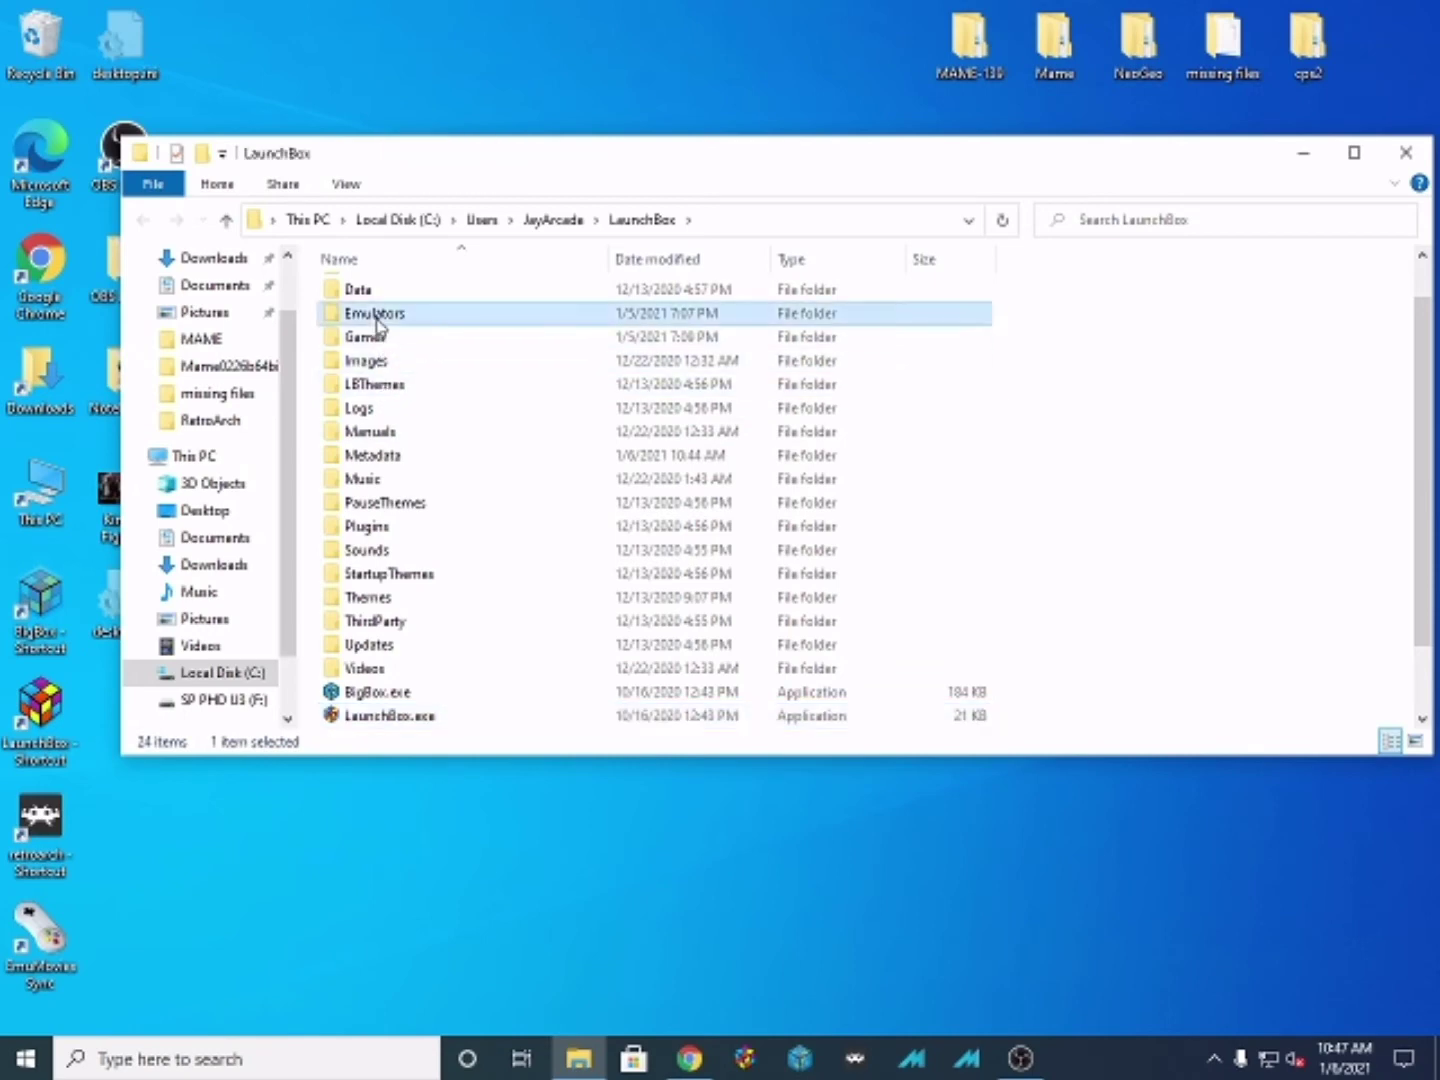
{"action": "double_click", "coordinate": [376, 317]}
- Run mame64.exe from the Mame0225b_64bit folder
{"action": "left_click", "coordinate": [402, 318]}
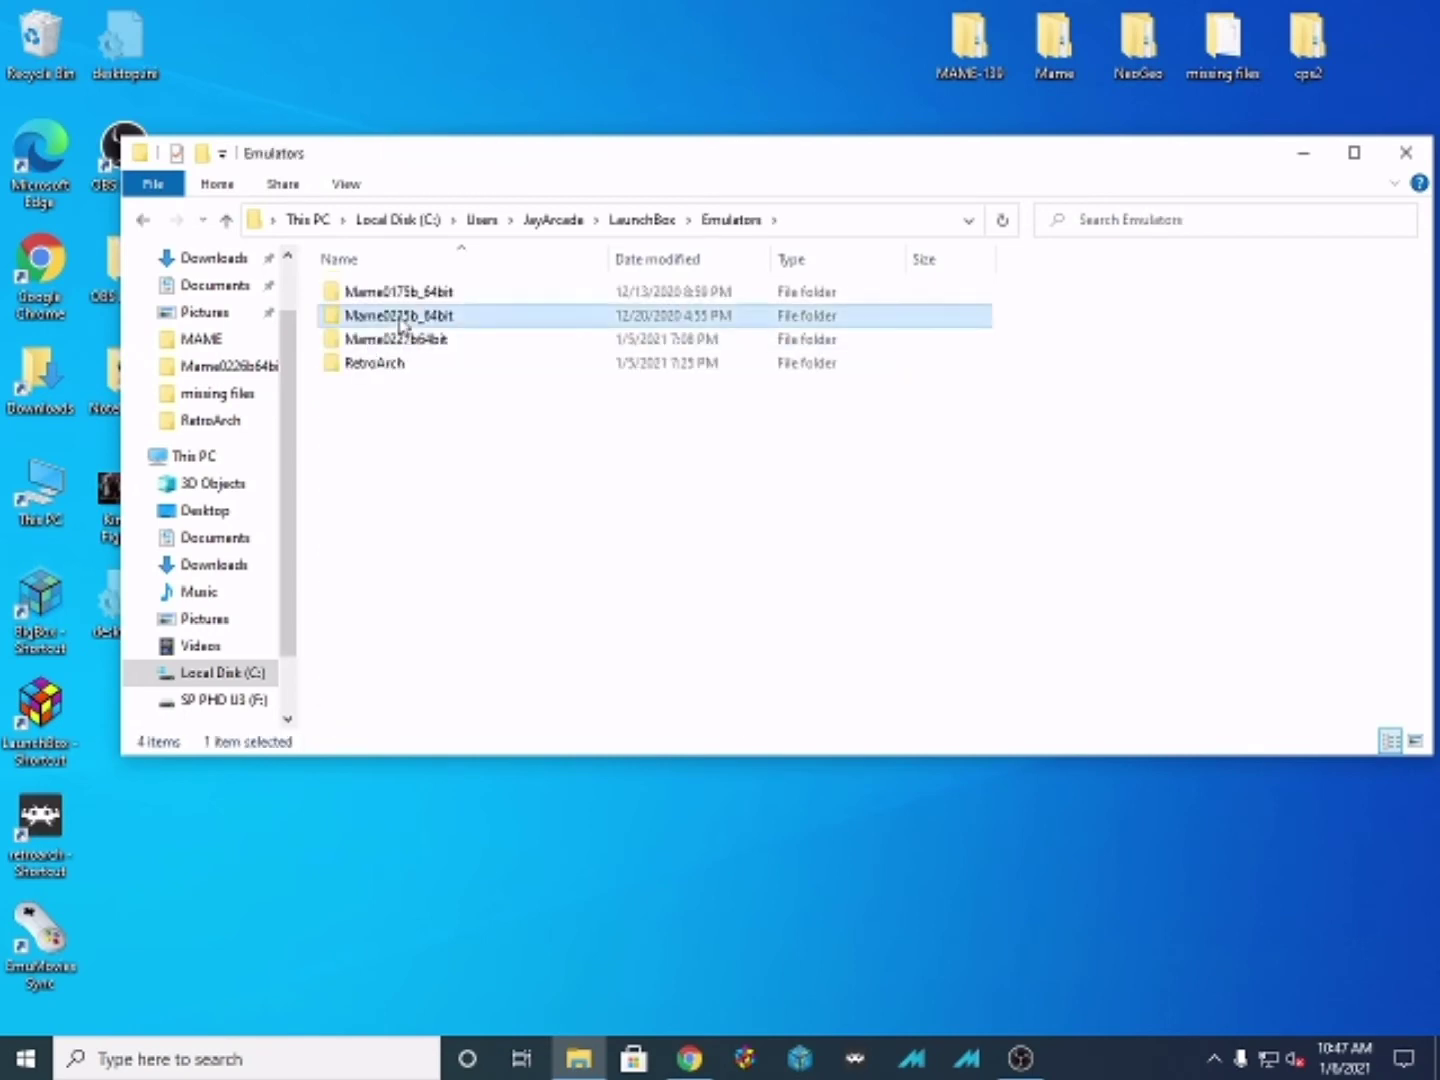
{"action": "double_click", "coordinate": [401, 319]}
{"action": "scroll", "coordinate": [461, 505], "scroll_direction": "down", "scroll_amount": 4}
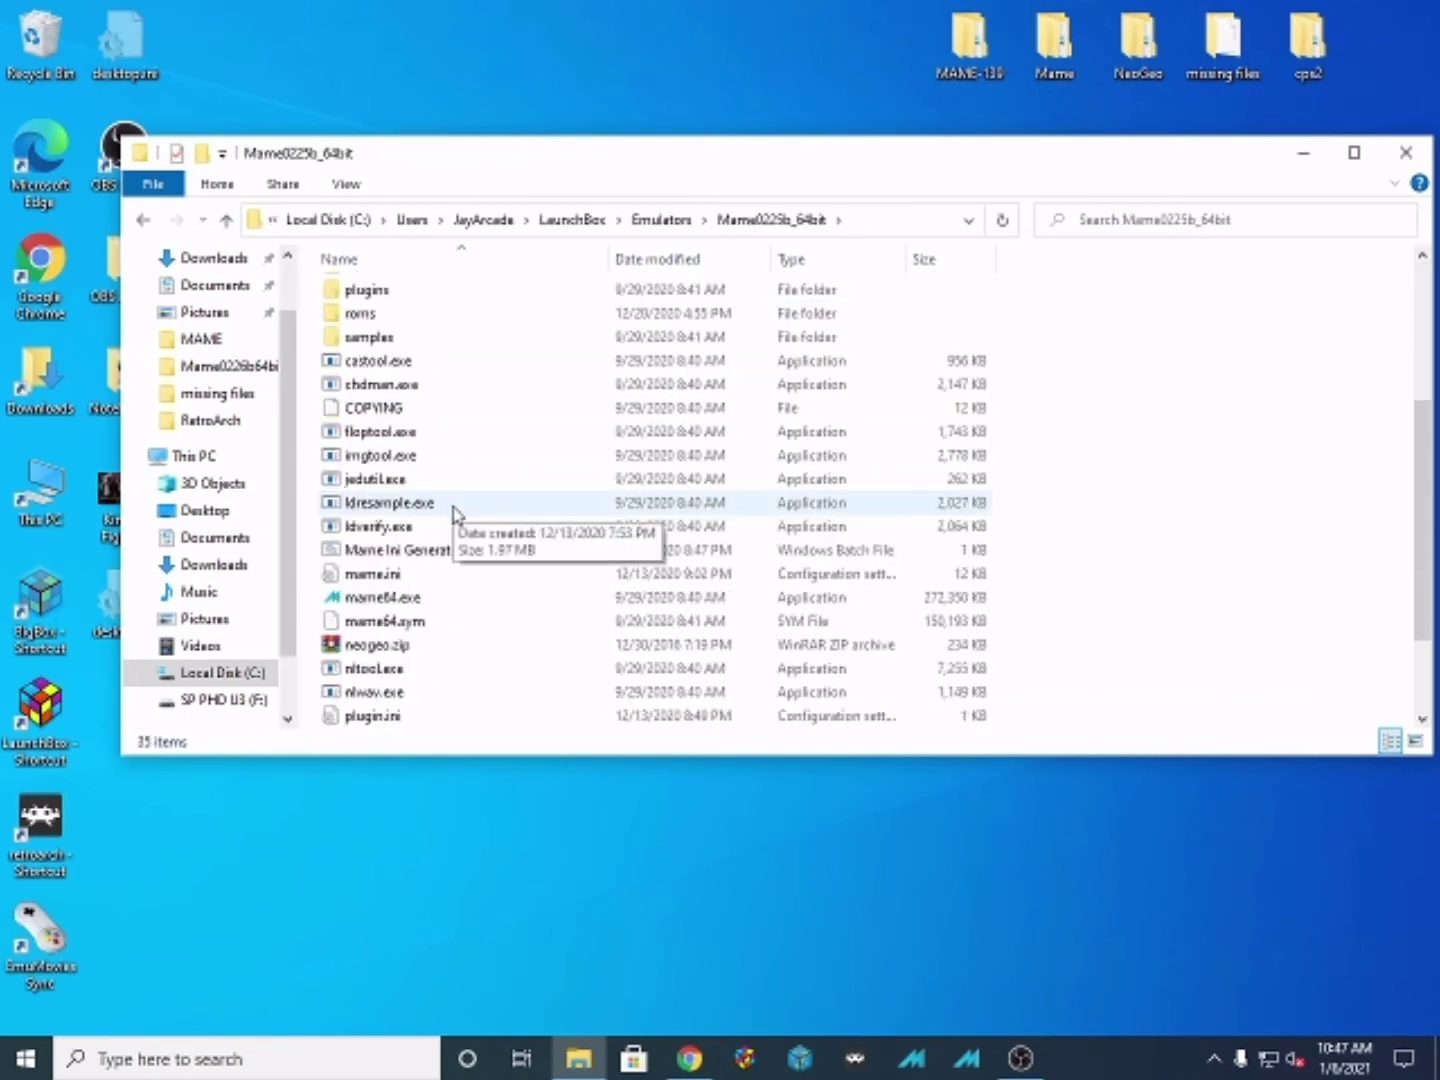
{"action": "double_click", "coordinate": [398, 599]}
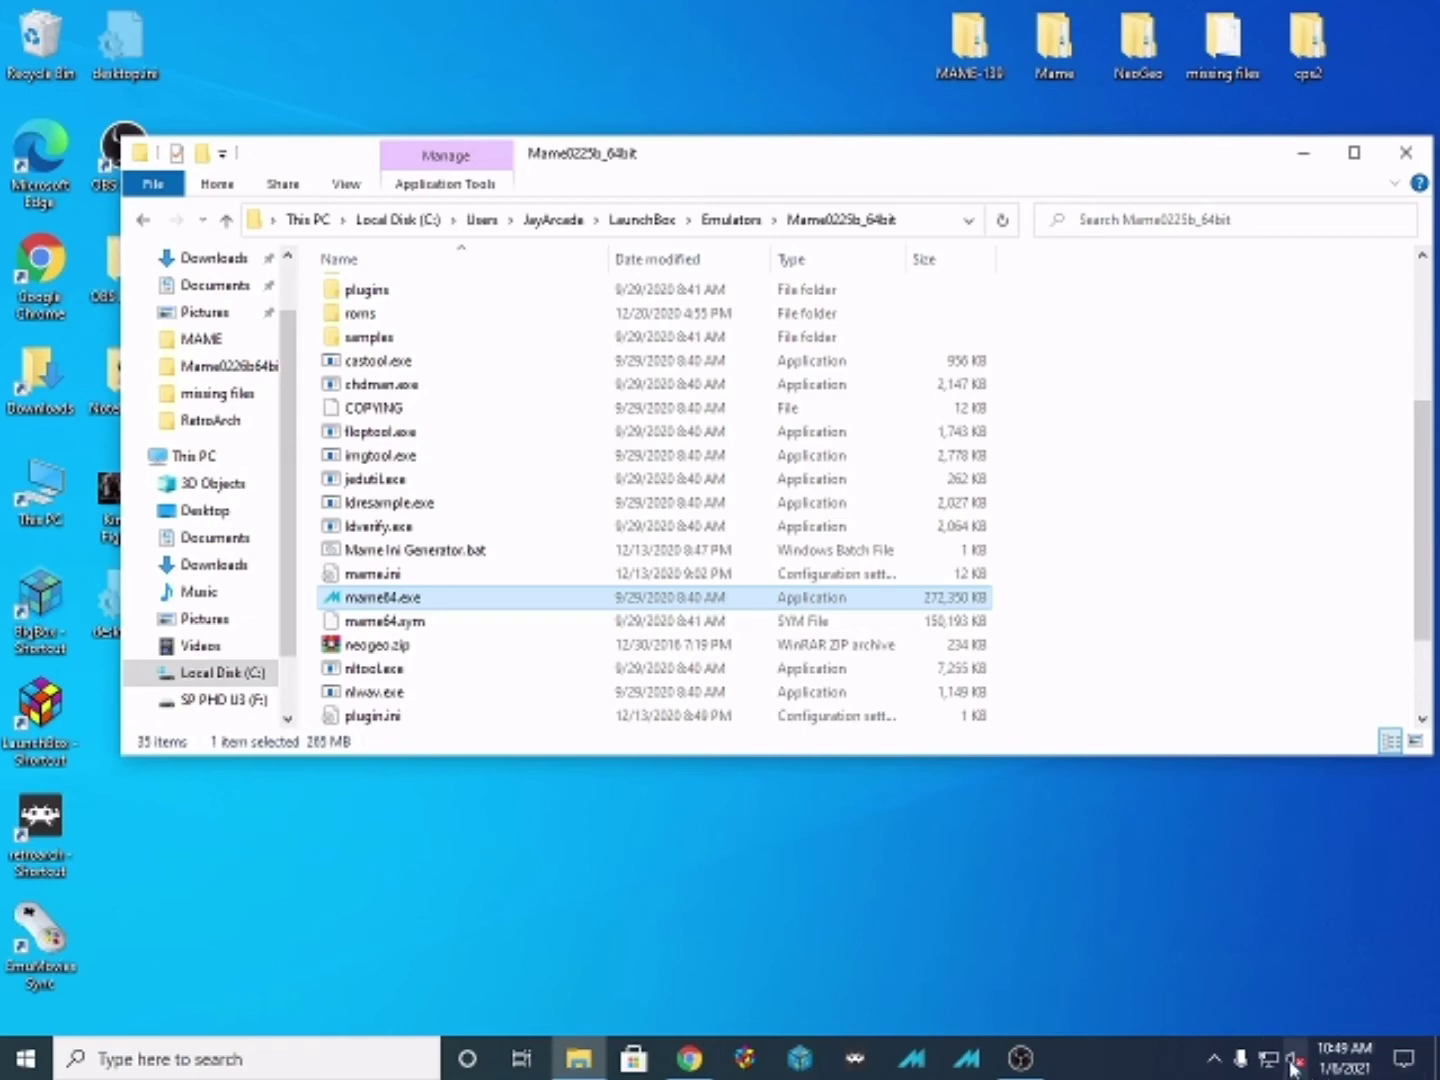
- Review the PC's device and Windows specifications on the Windows Settings About page, and close Settings
{"action": "mouse_move", "coordinate": [1292, 1067]}
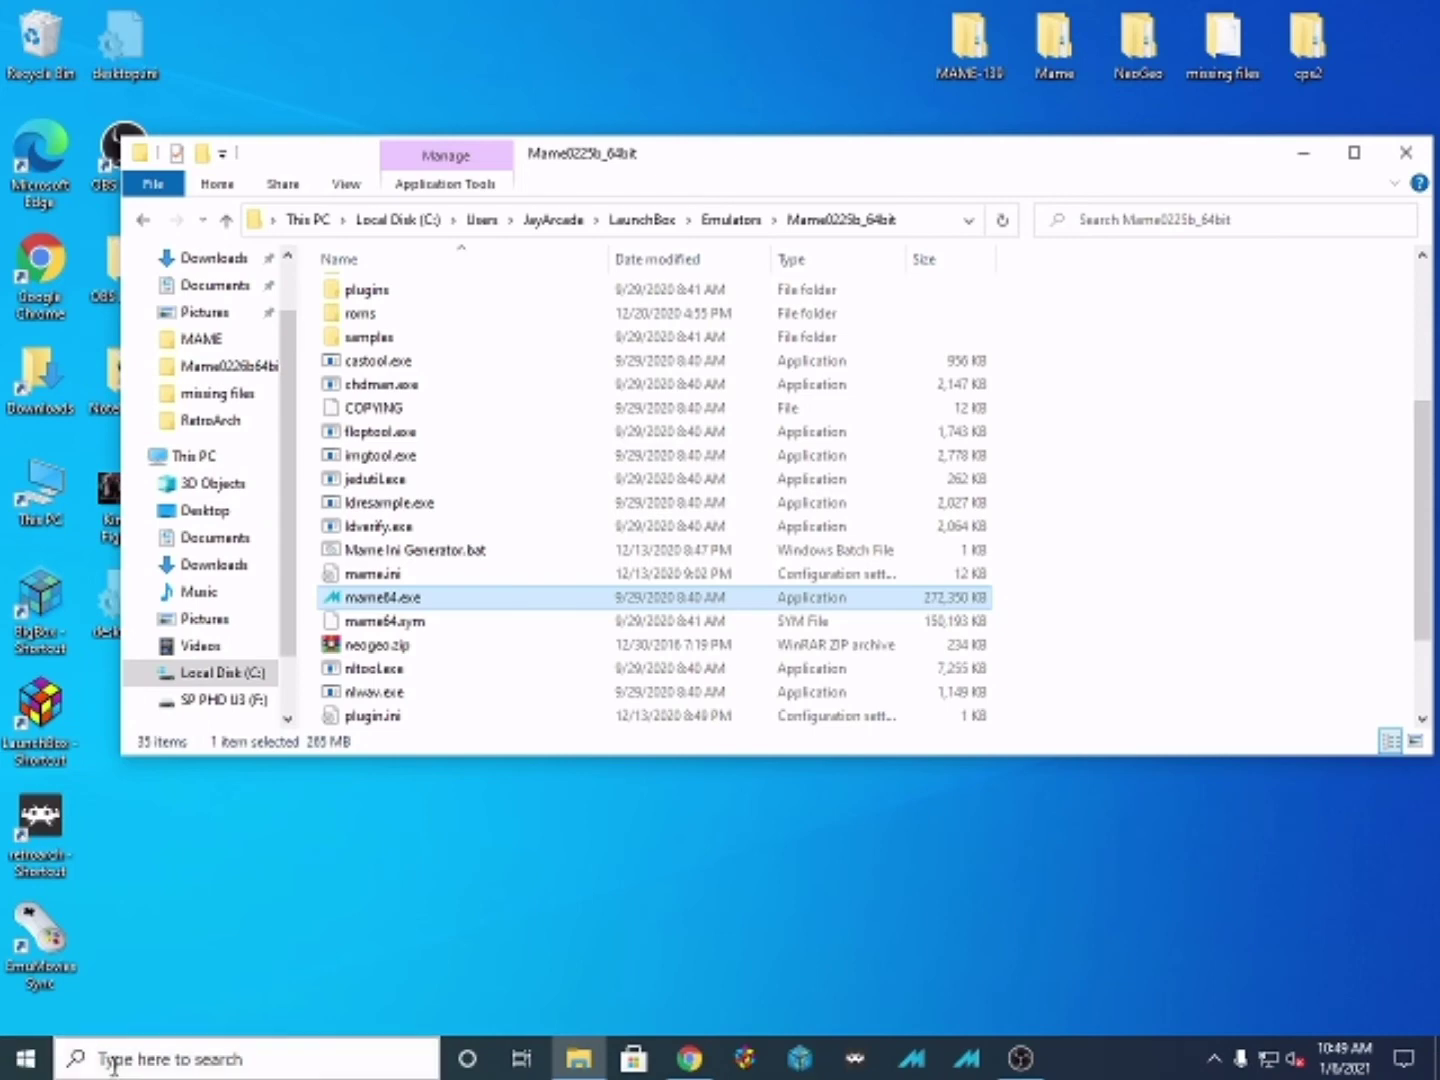
{"action": "left_click", "coordinate": [27, 1060]}
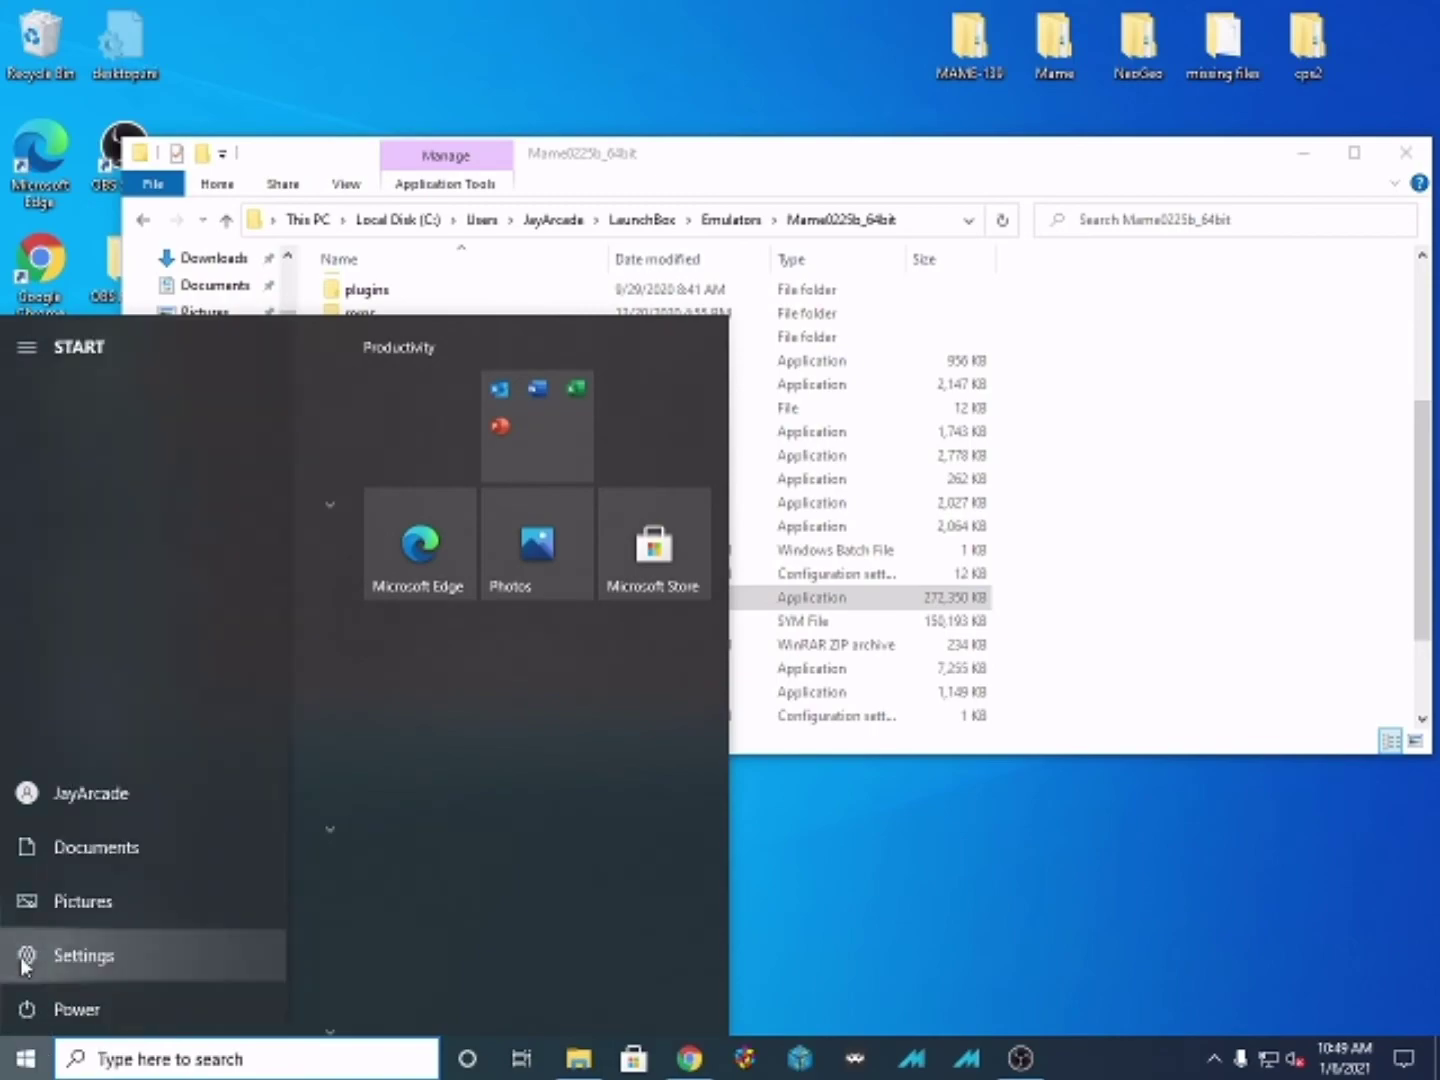
{"action": "left_click", "coordinate": [24, 958]}
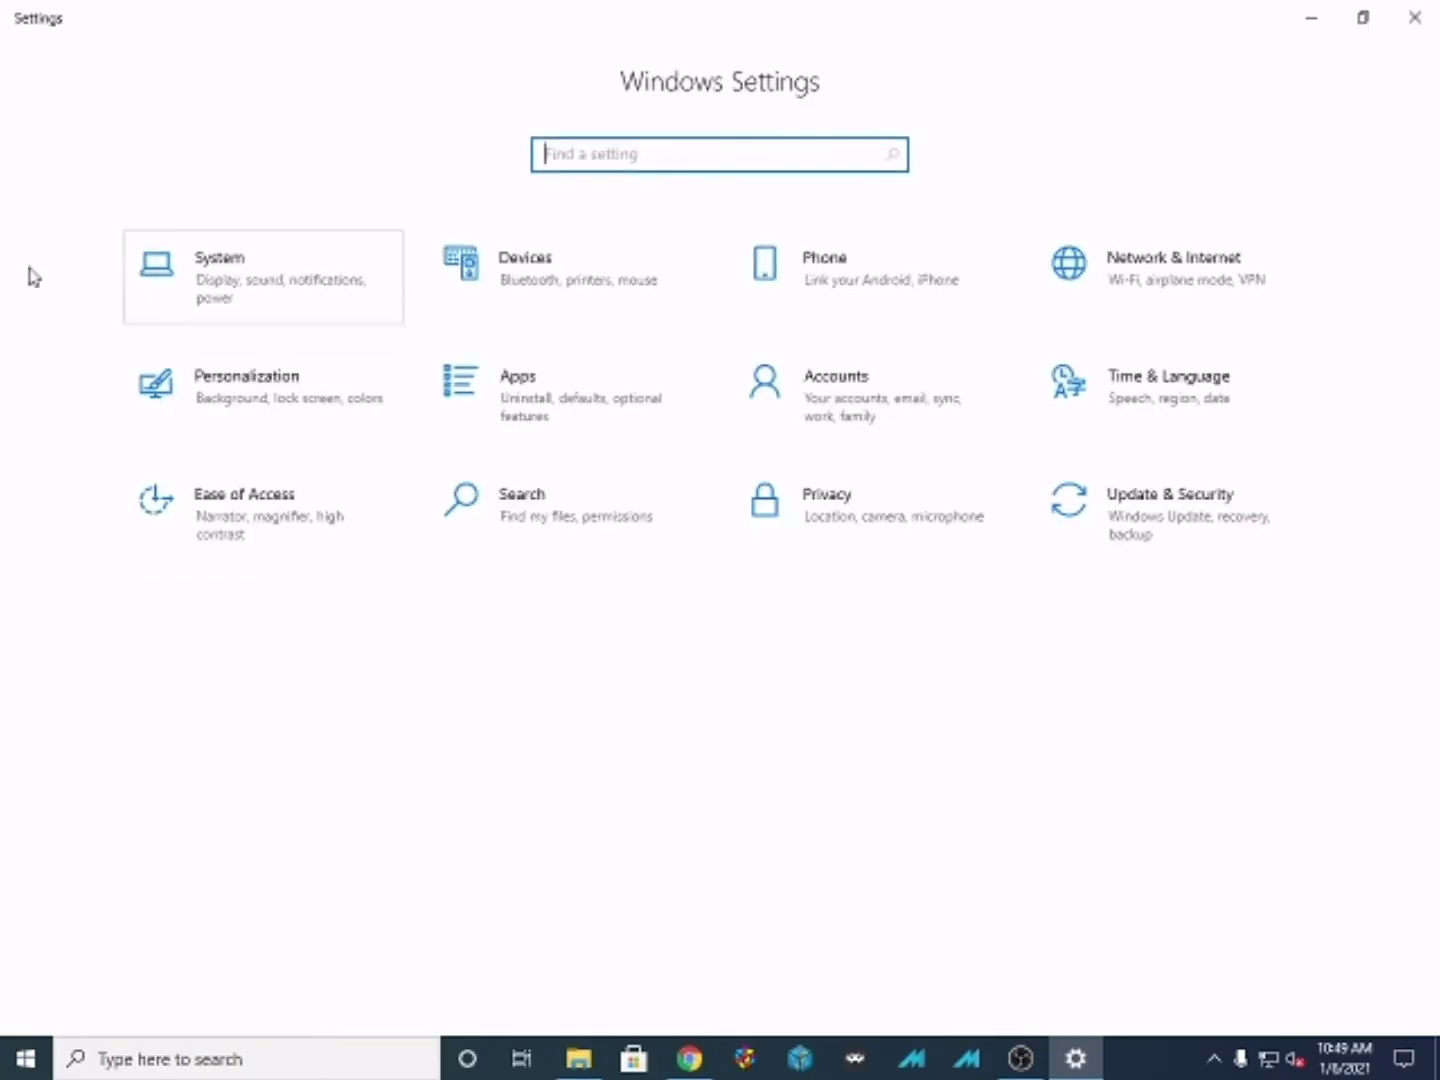
{"action": "left_click", "coordinate": [195, 292]}
{"action": "left_click", "coordinate": [78, 904]}
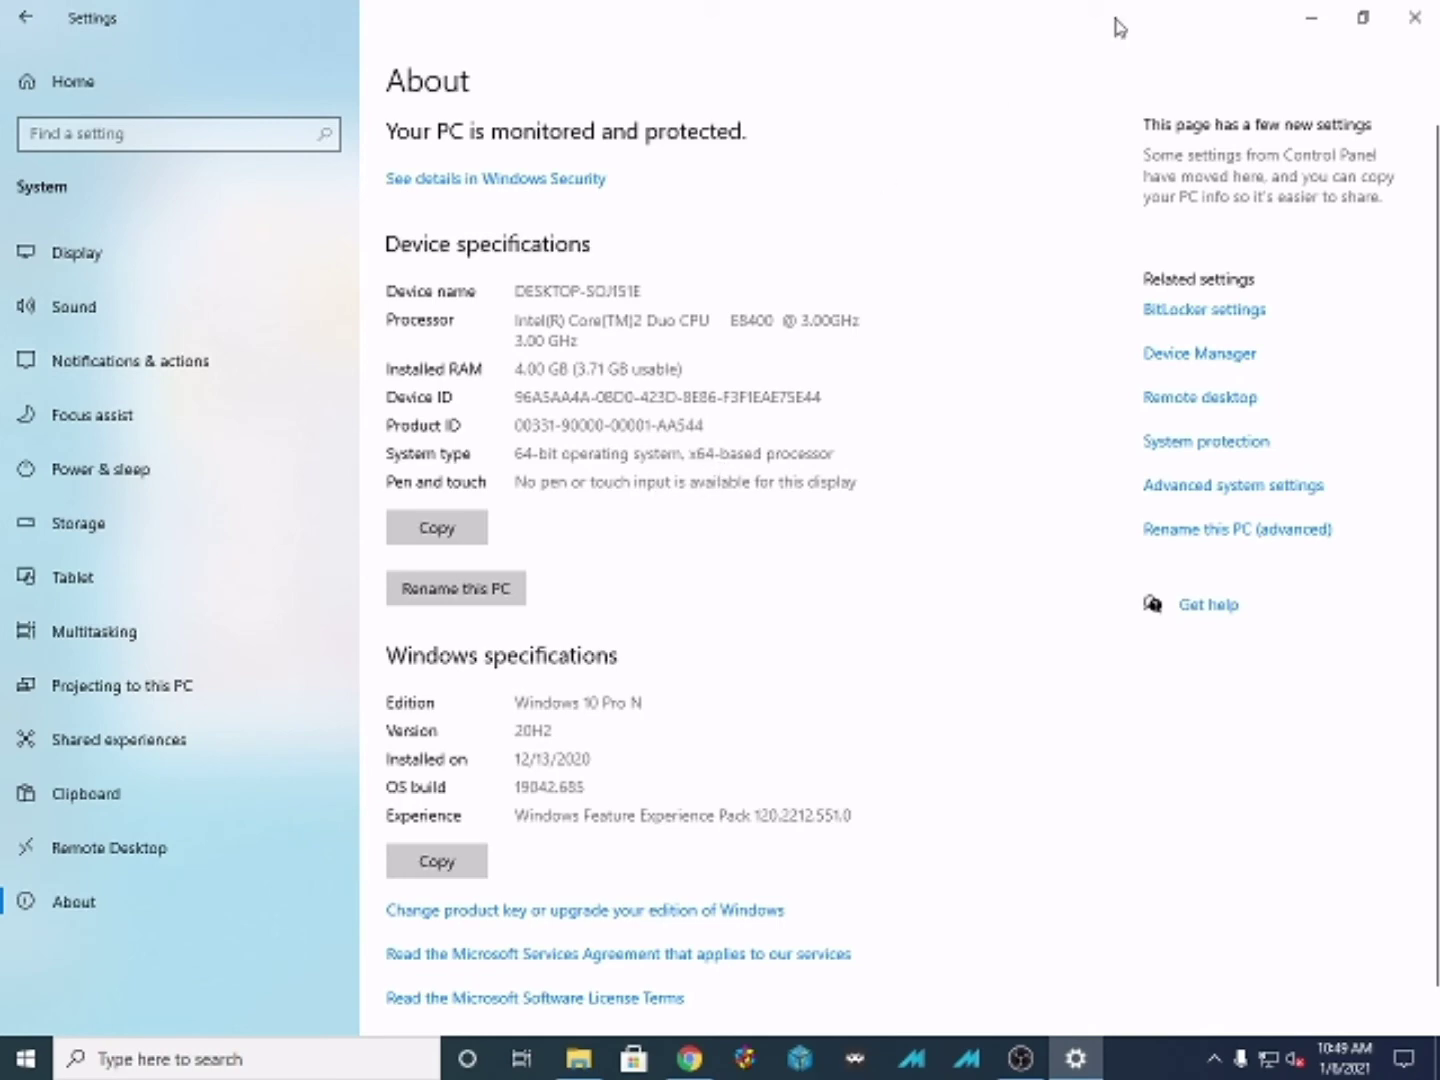
{"action": "left_click", "coordinate": [1418, 18]}
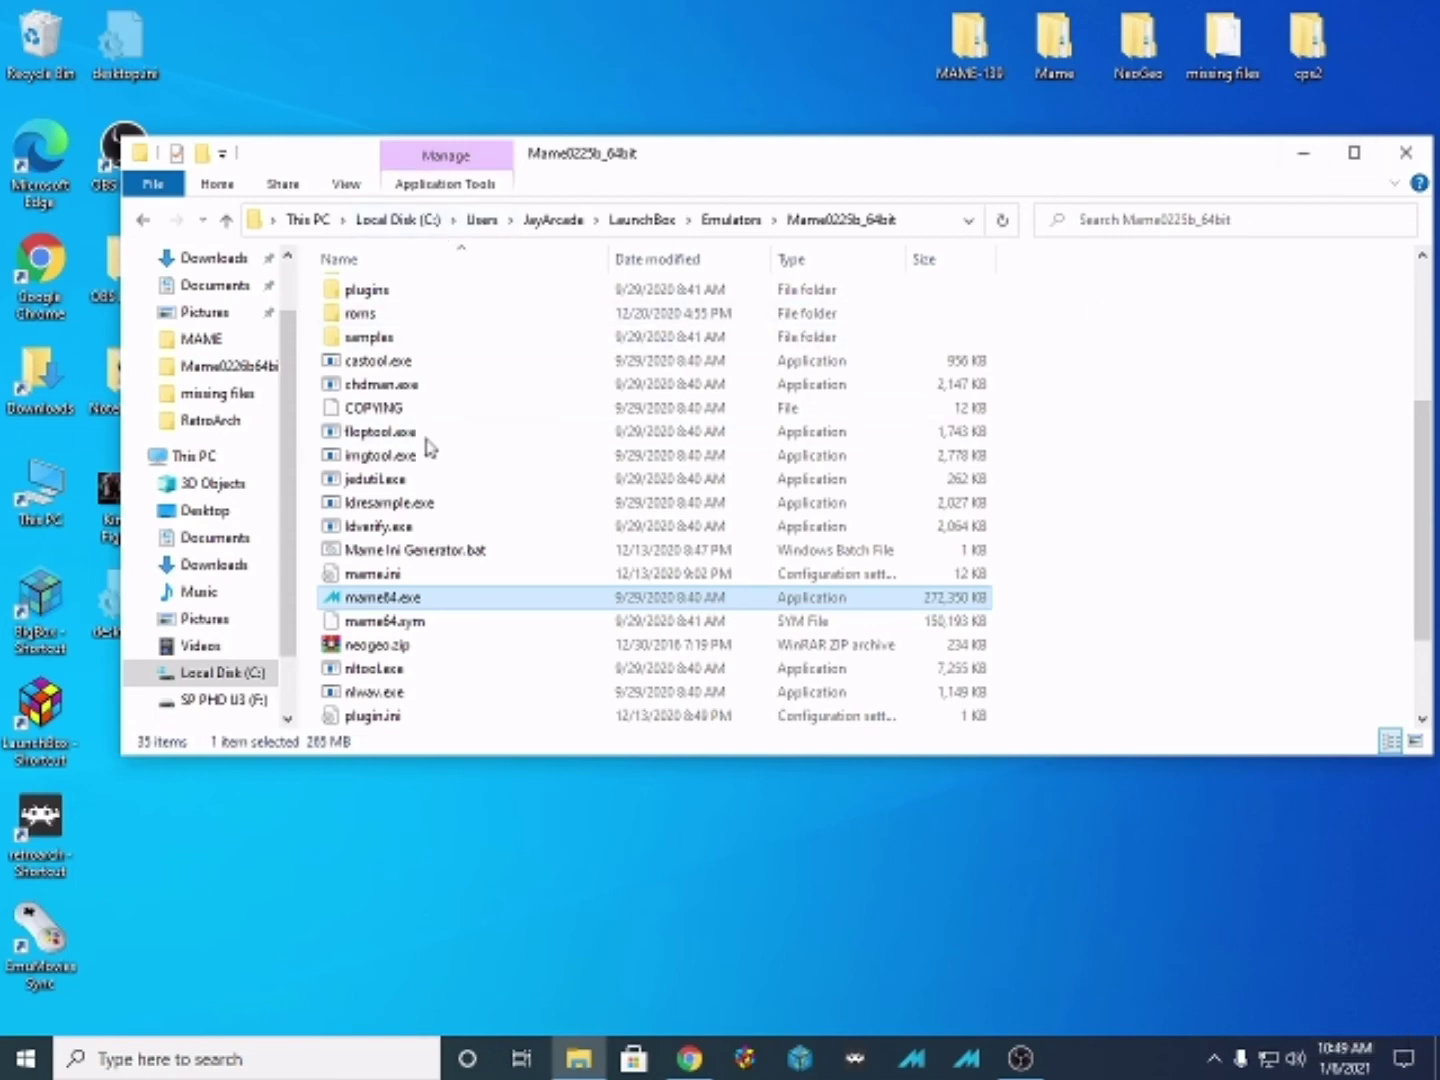
- Run mame64.exe in the Mame0225b_64bit folder again, view its available machines, and exit MAME
{"action": "double_click", "coordinate": [367, 600]}
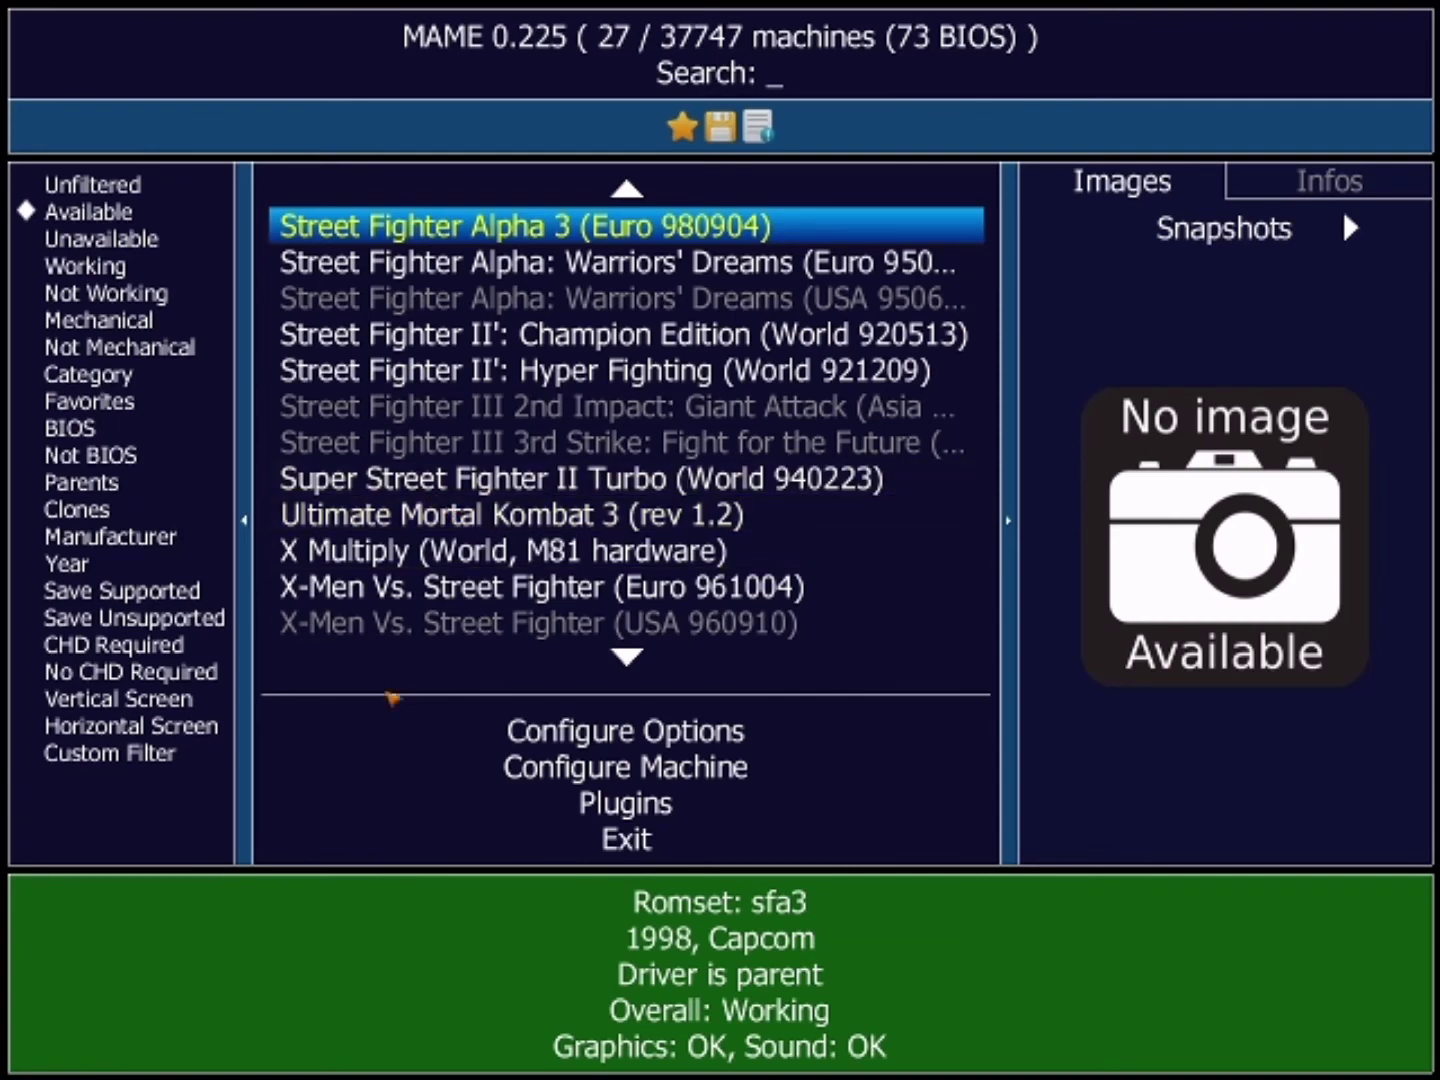
{"action": "left_click", "coordinate": [626, 841]}
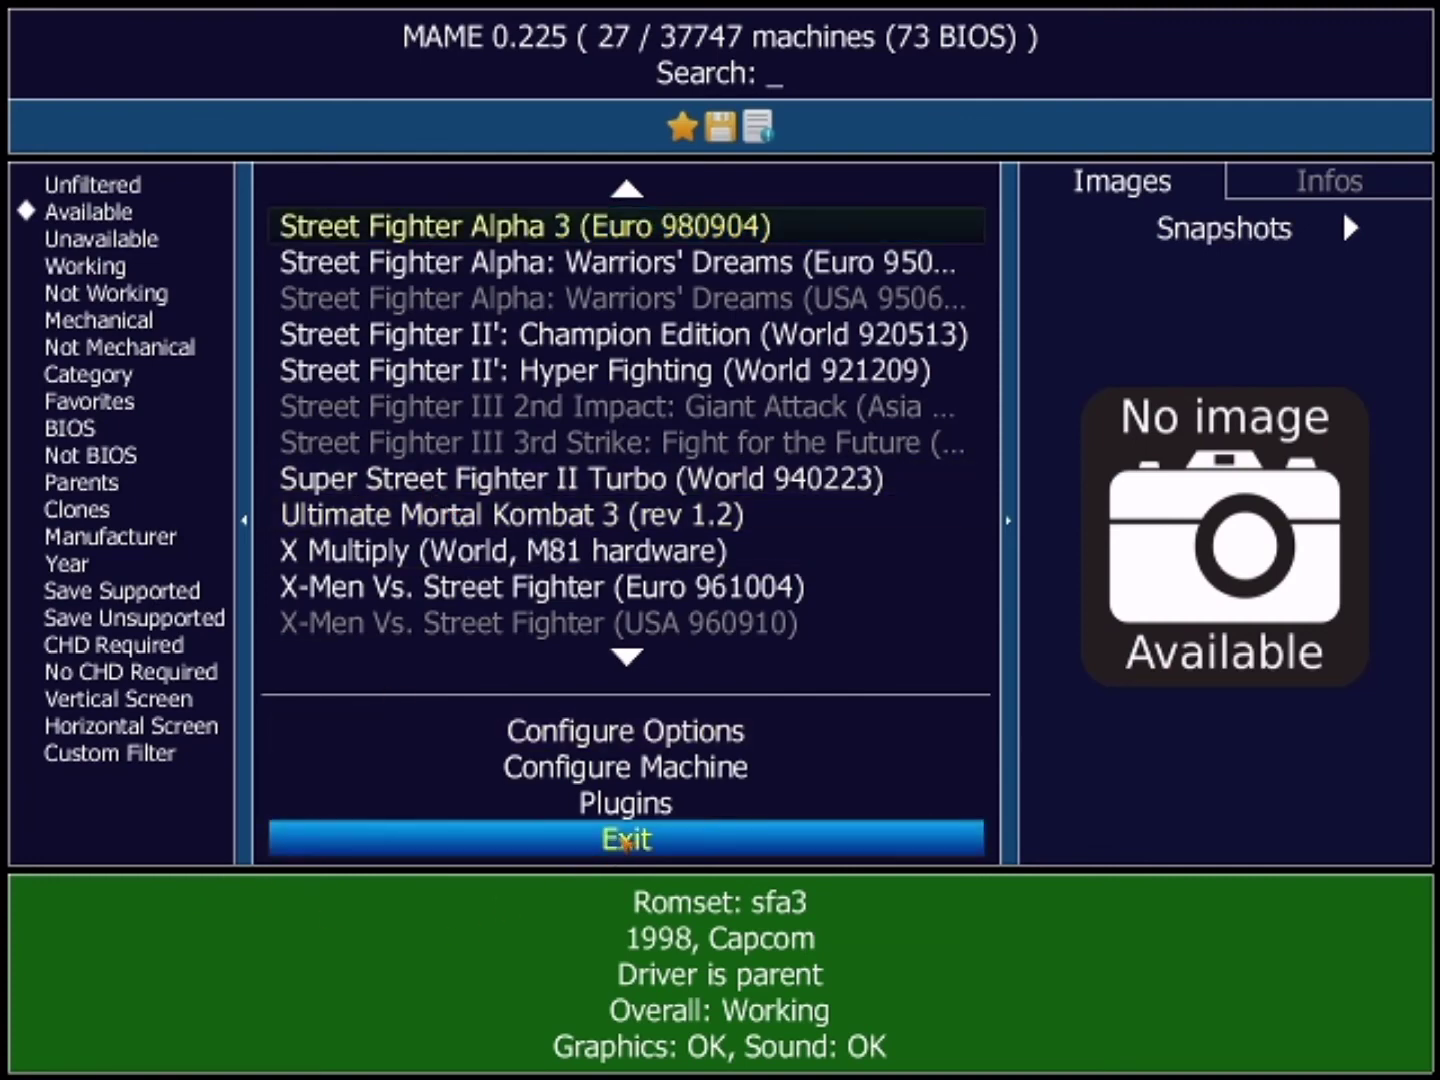
{"action": "left_click", "coordinate": [626, 840]}
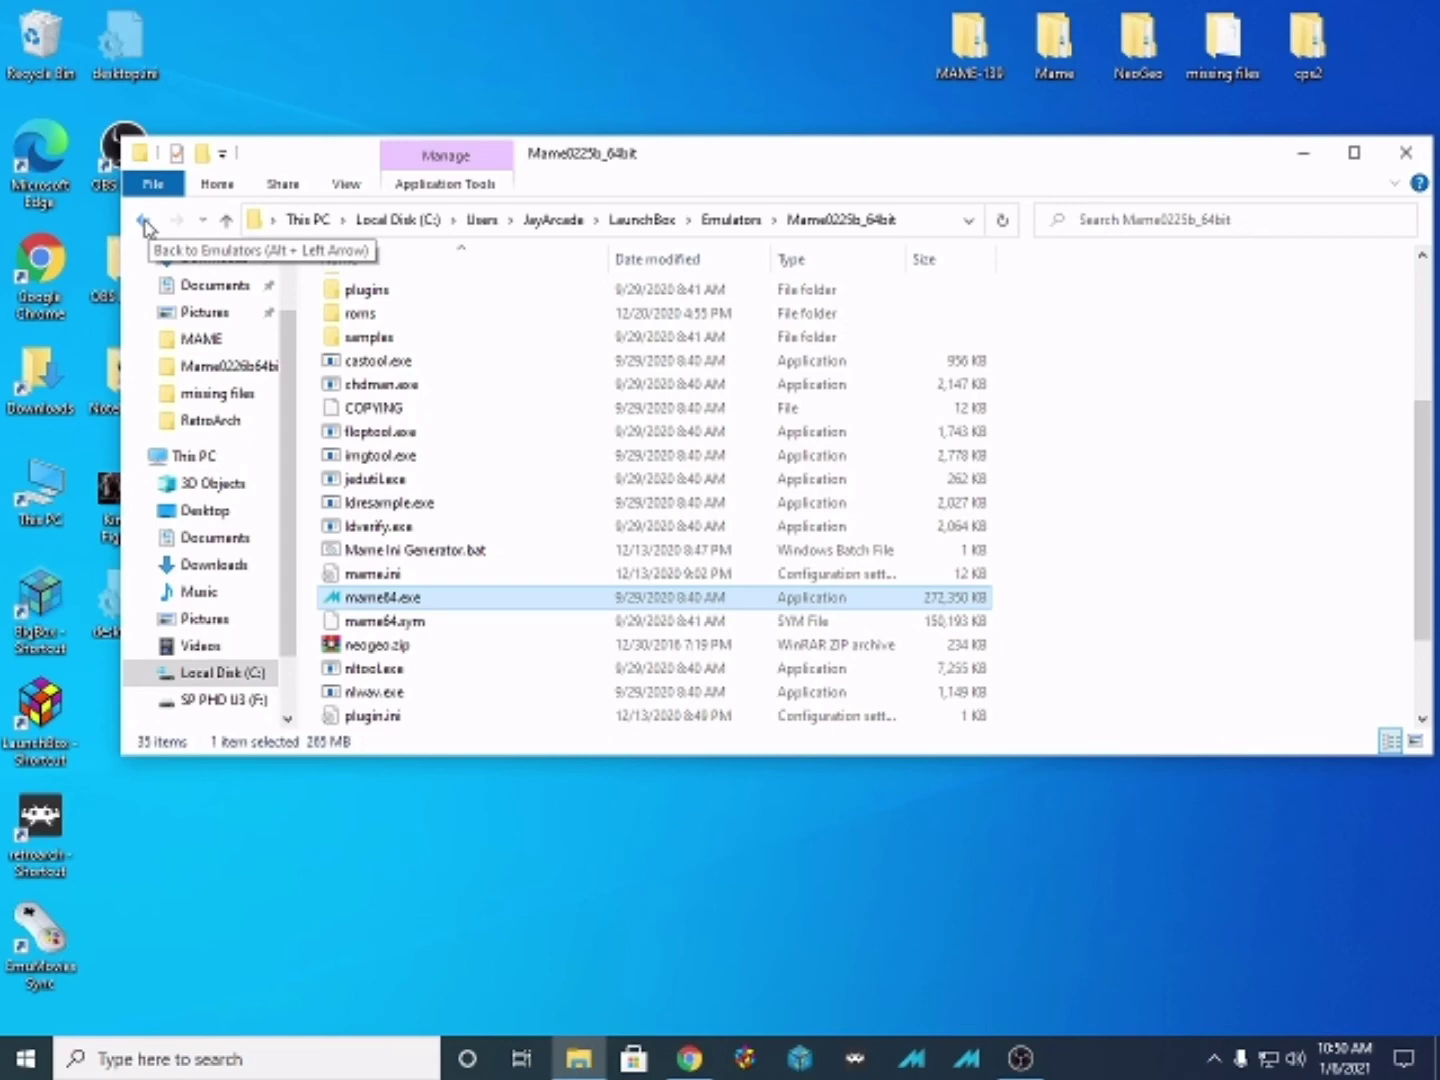
- Go back to the Emulators folder and run mame64.exe from the Mame0227b64bit folder
{"action": "left_click", "coordinate": [145, 221]}
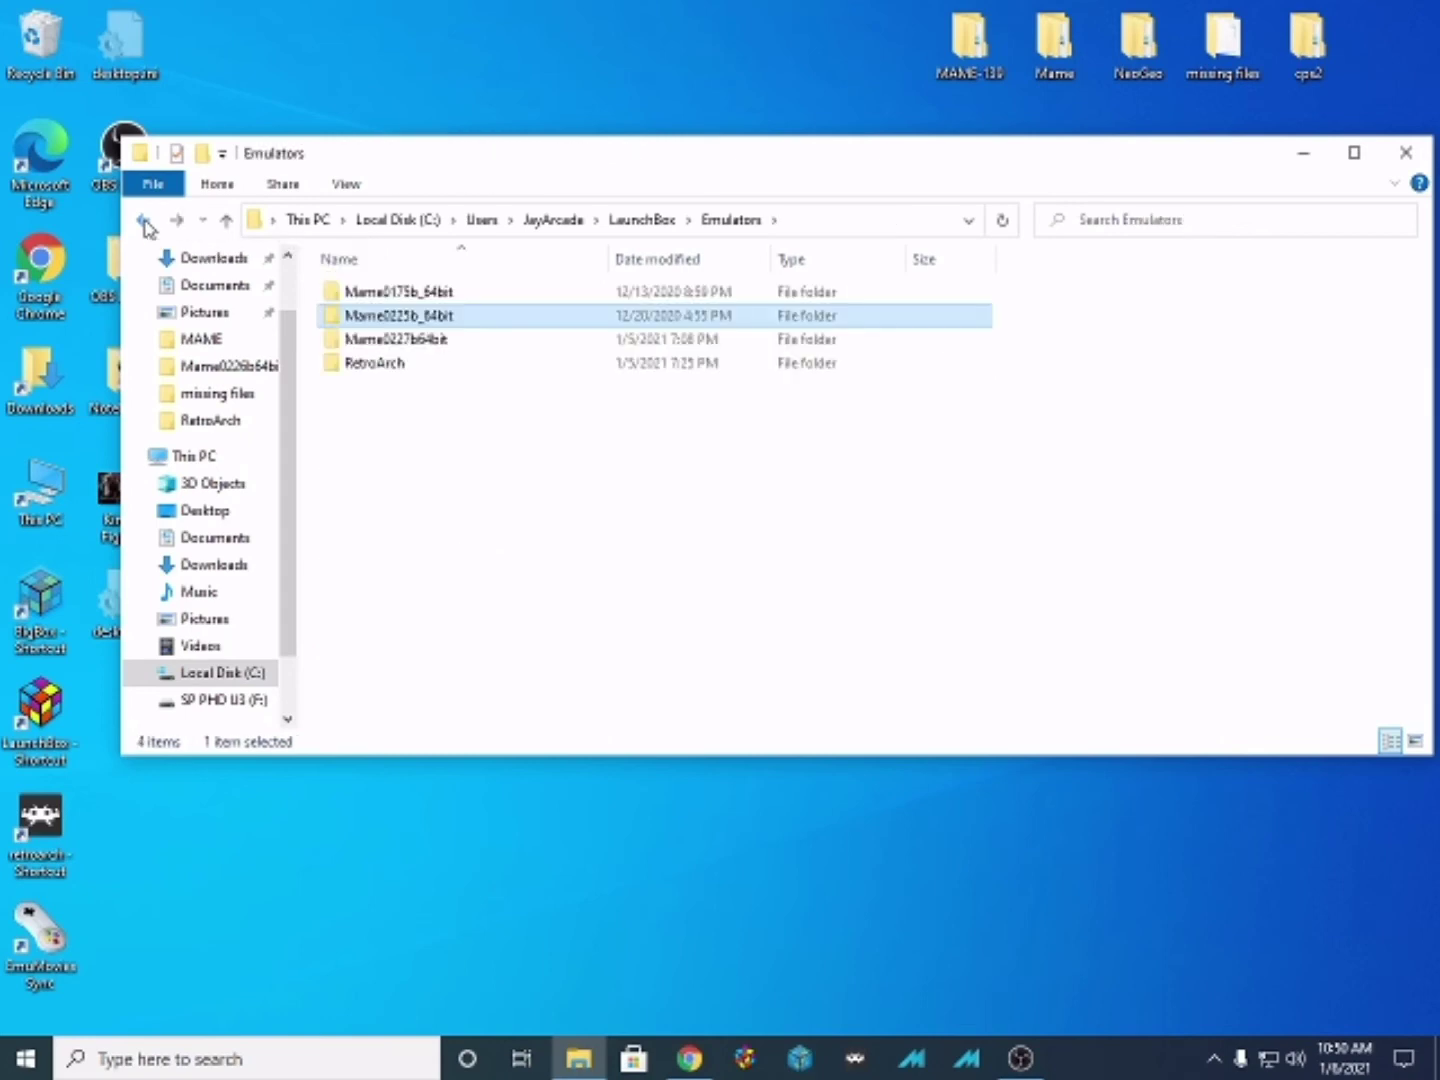
{"action": "double_click", "coordinate": [413, 340]}
{"action": "scroll", "coordinate": [497, 569], "scroll_direction": "down", "scroll_amount": 2}
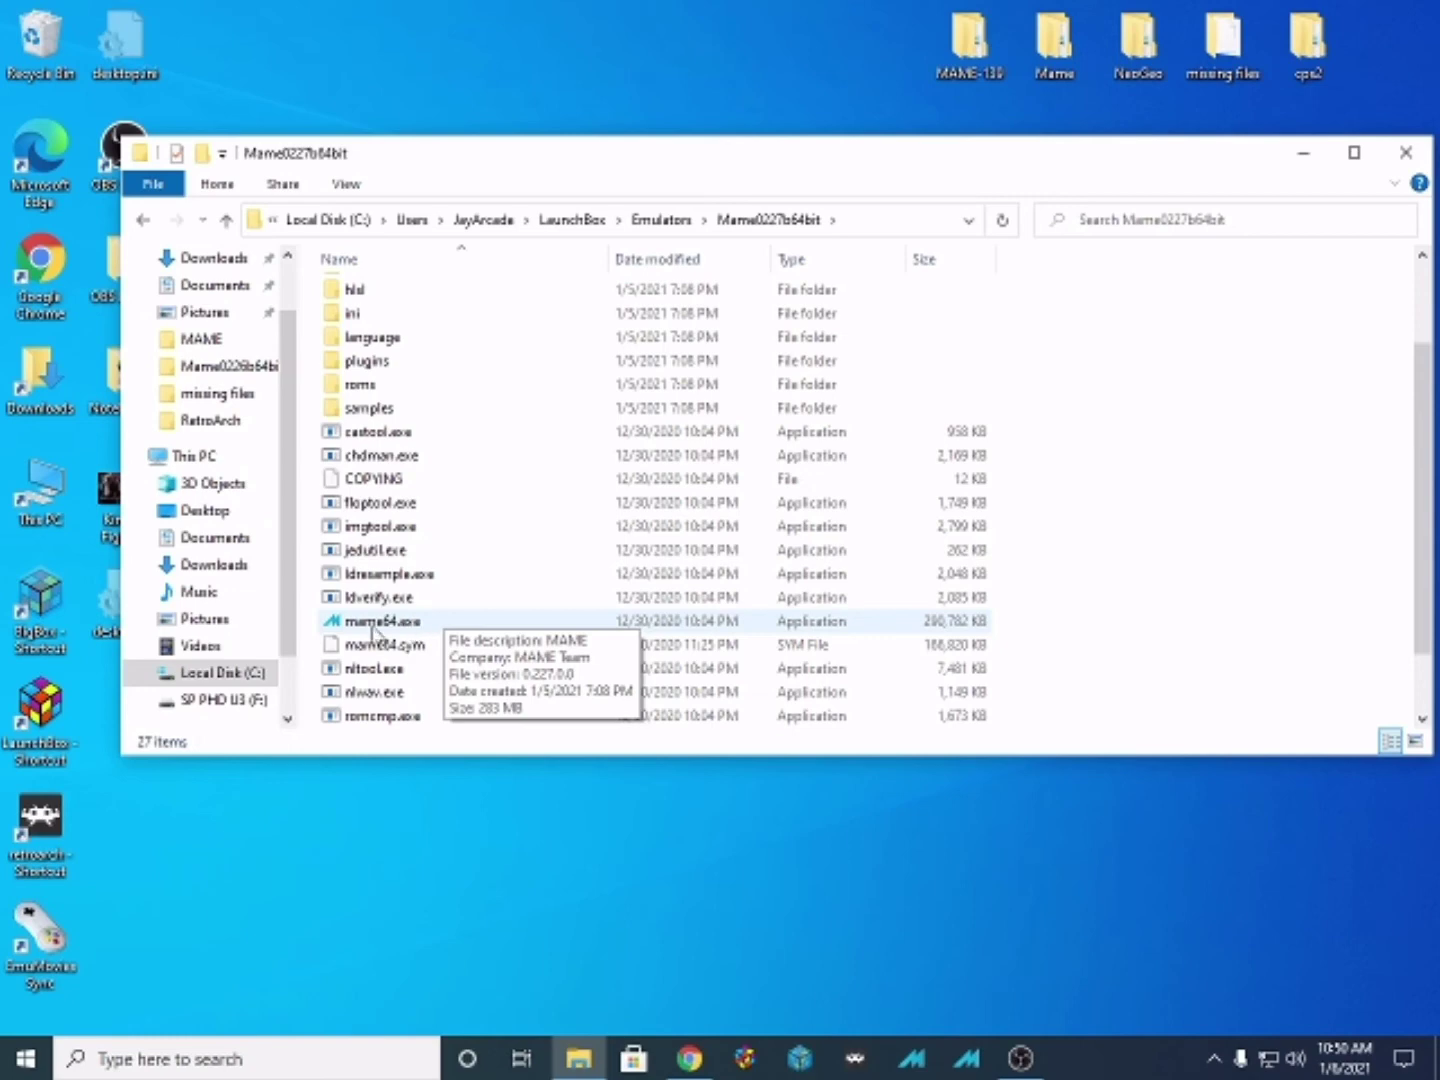
{"action": "double_click", "coordinate": [388, 626]}
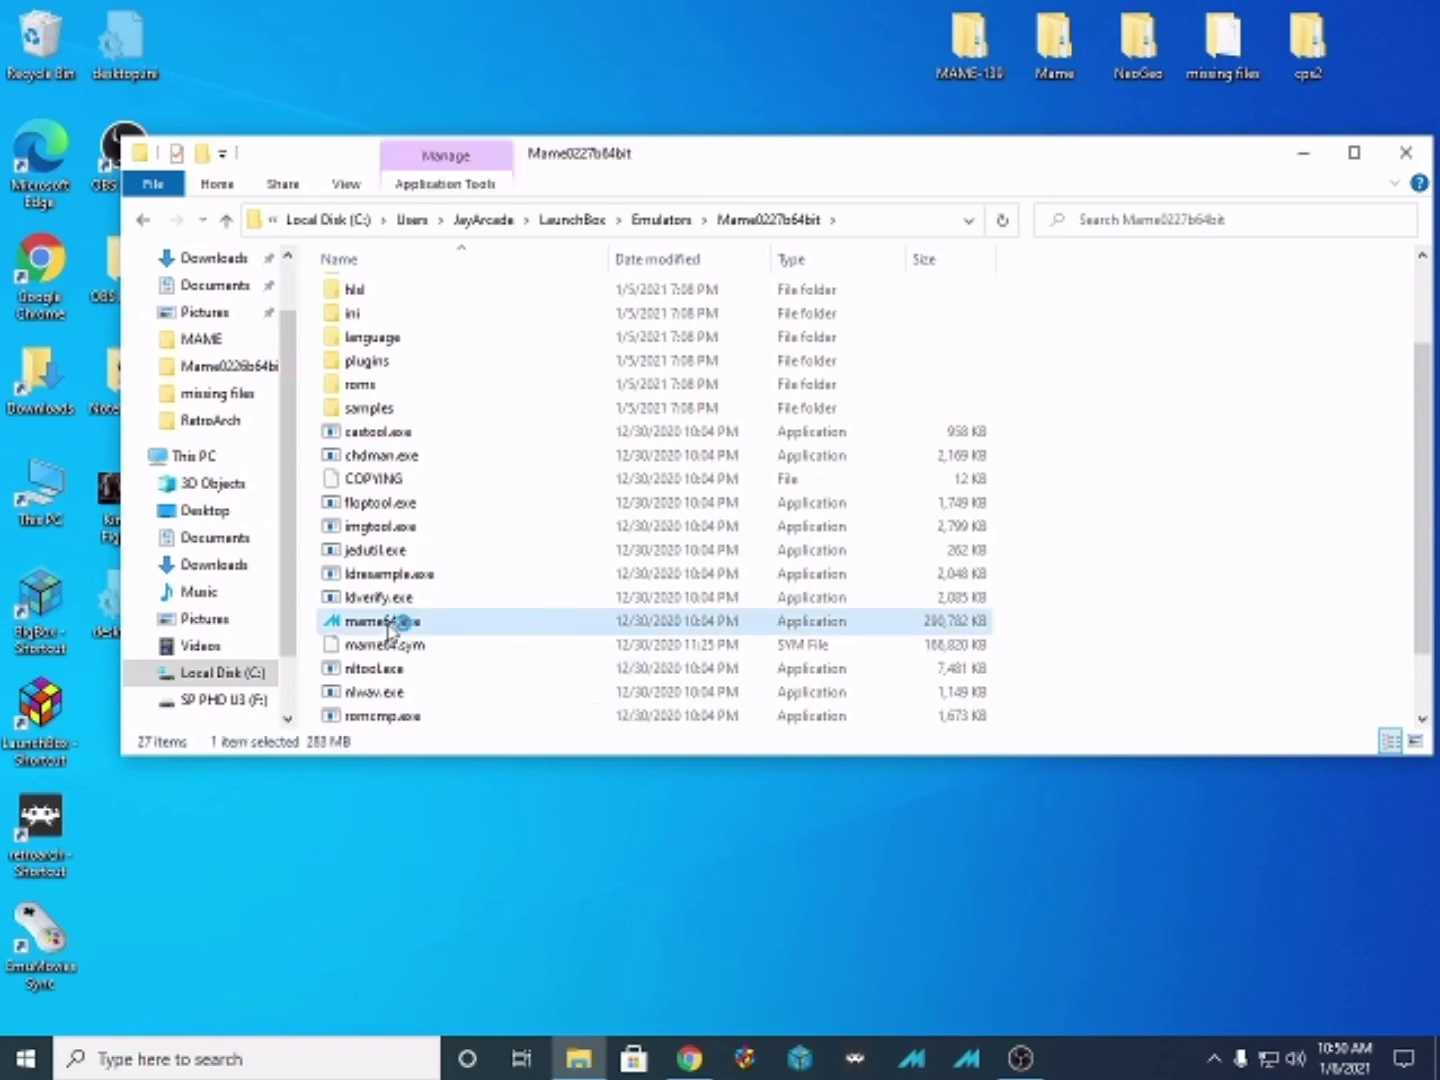